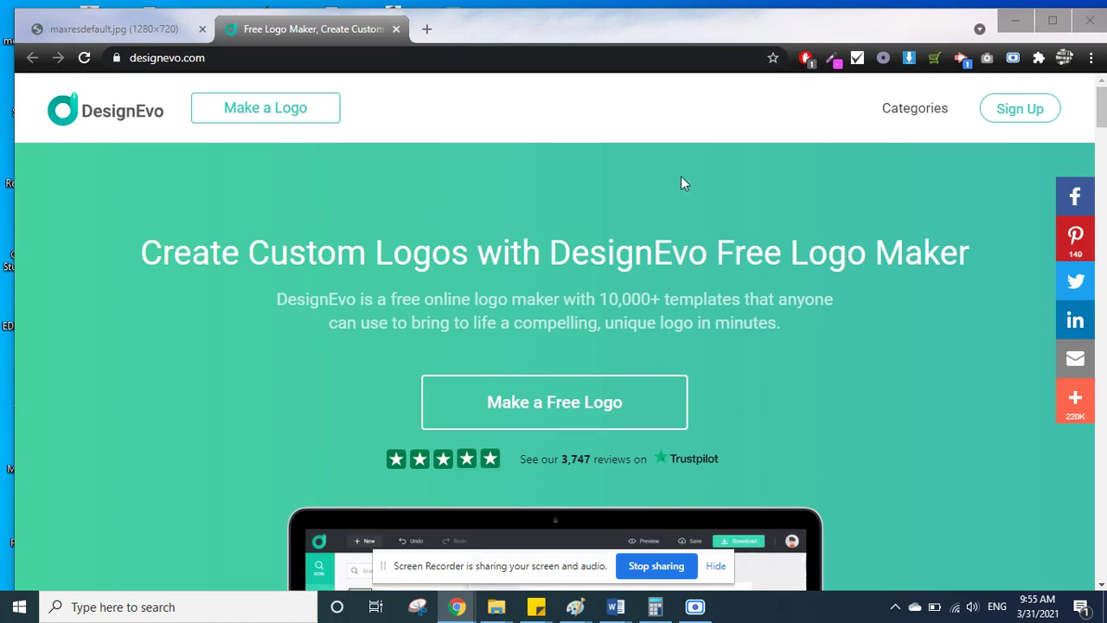
# Start a free logo from DesignEvo's home page to reach the 1,000 Popular templates.
pyautogui.scroll(-1, 847, 273)
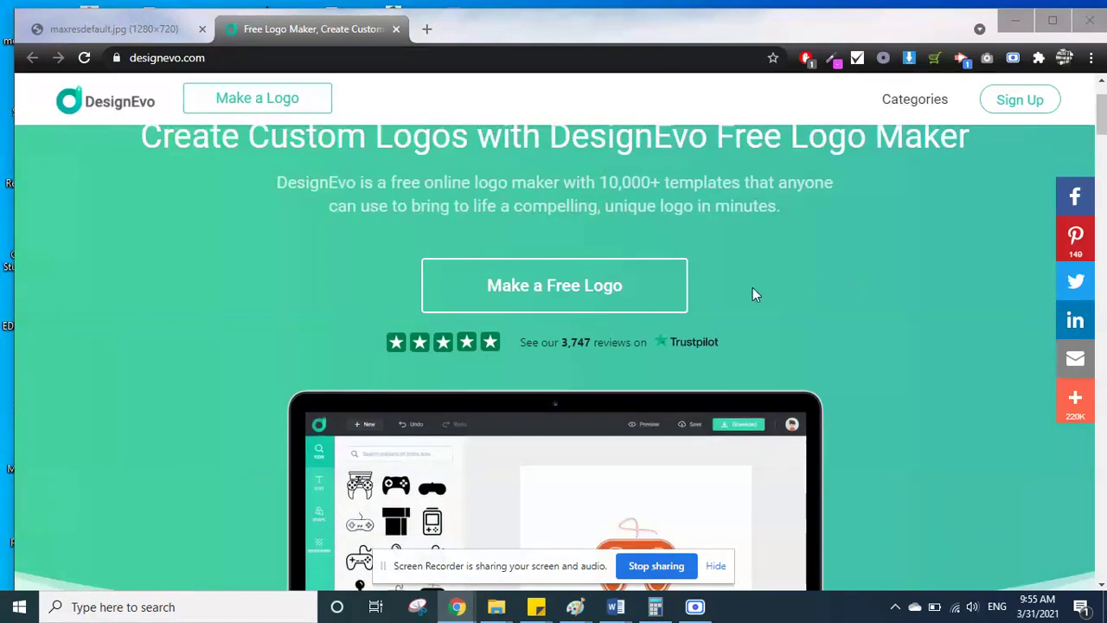
pyautogui.click(636, 296)
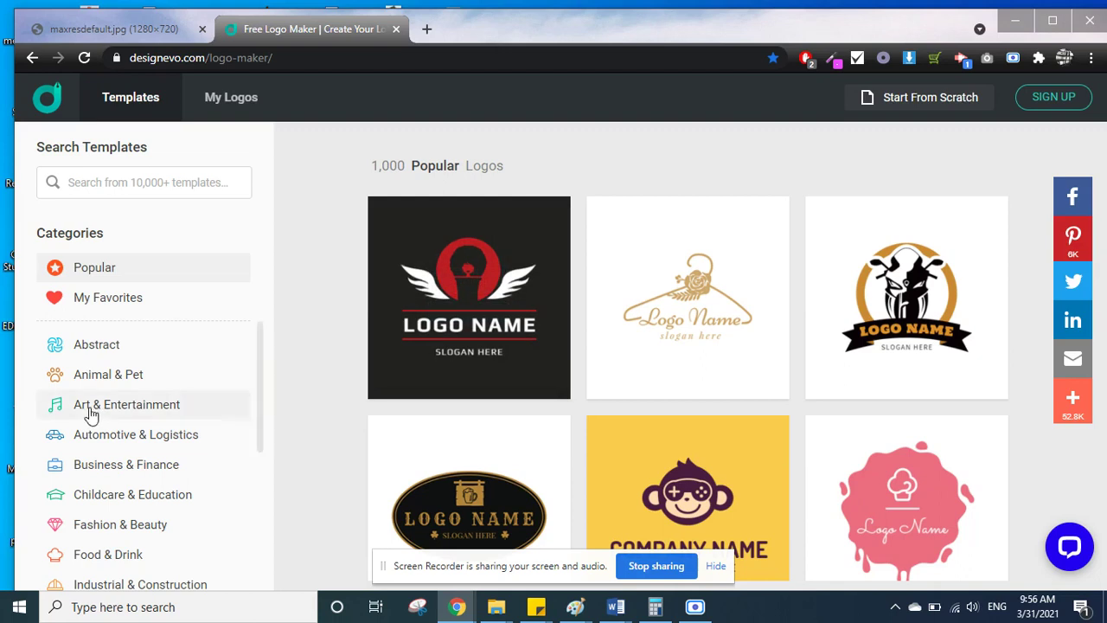
# Filter the gallery to the 744 Technology & Communication templates and browse them.
pyautogui.scroll(-3, 92, 415)
pyautogui.scroll(-1, 92, 415)
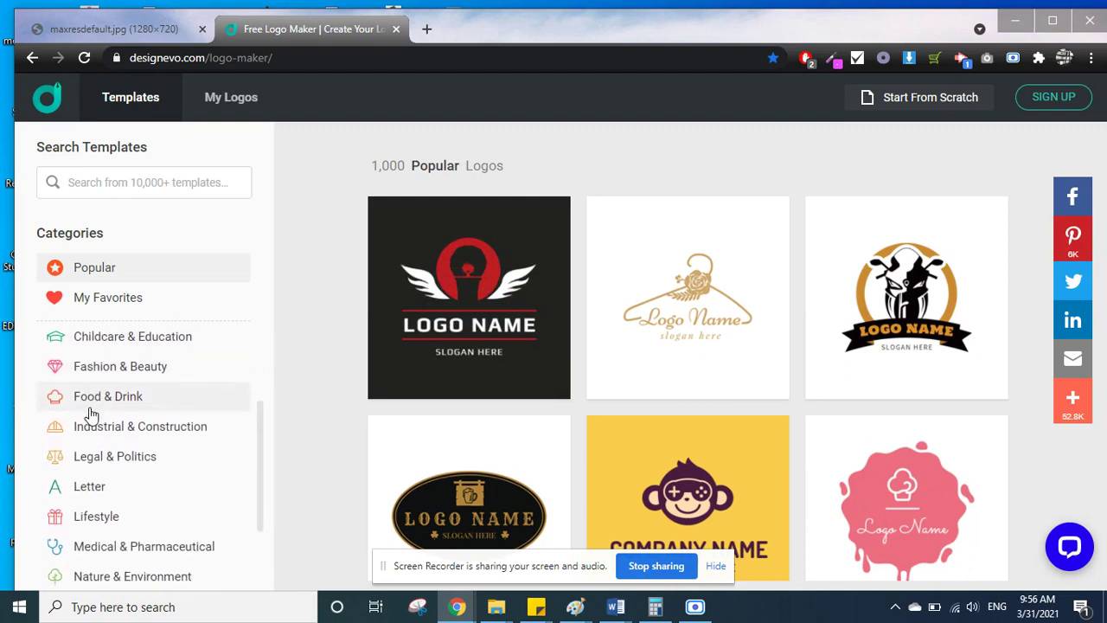
pyautogui.scroll(-2, 92, 416)
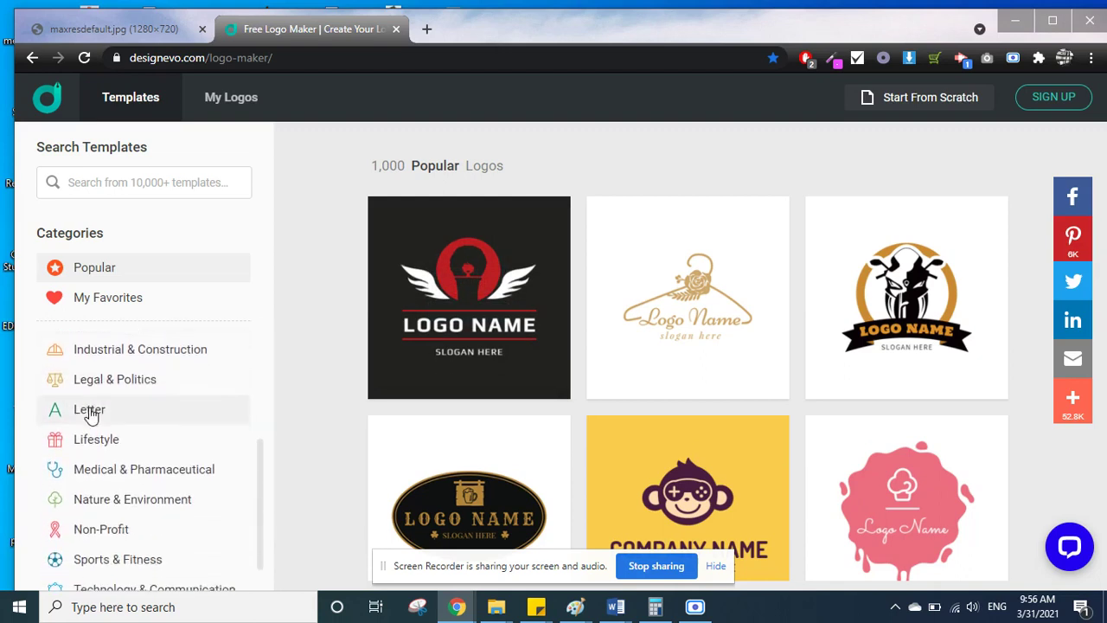
pyautogui.scroll(-1, 92, 415)
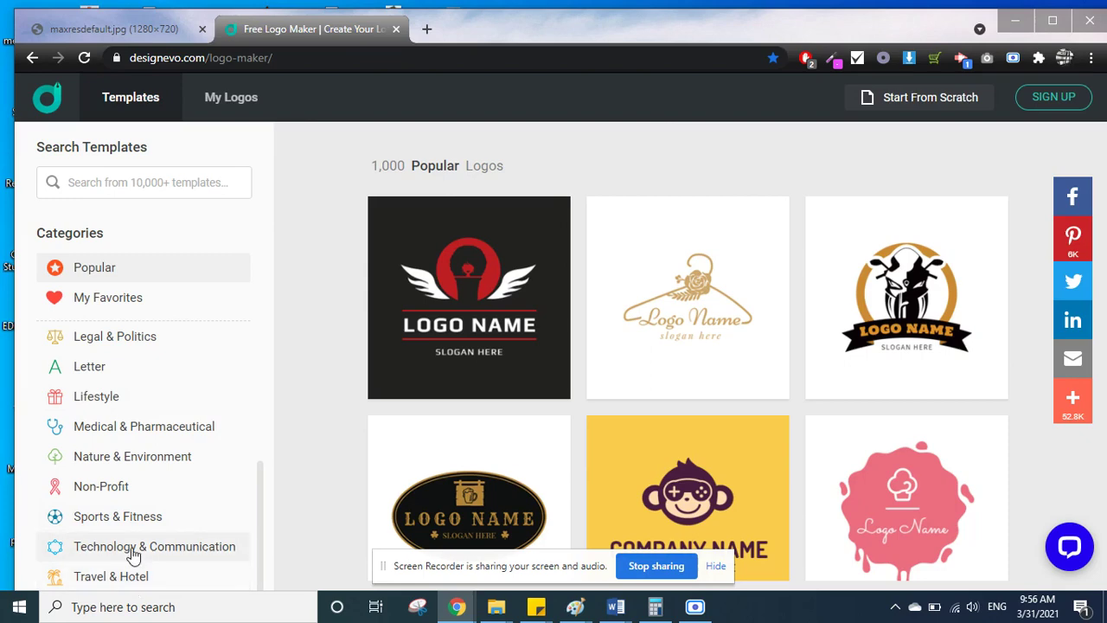
pyautogui.click(134, 546)
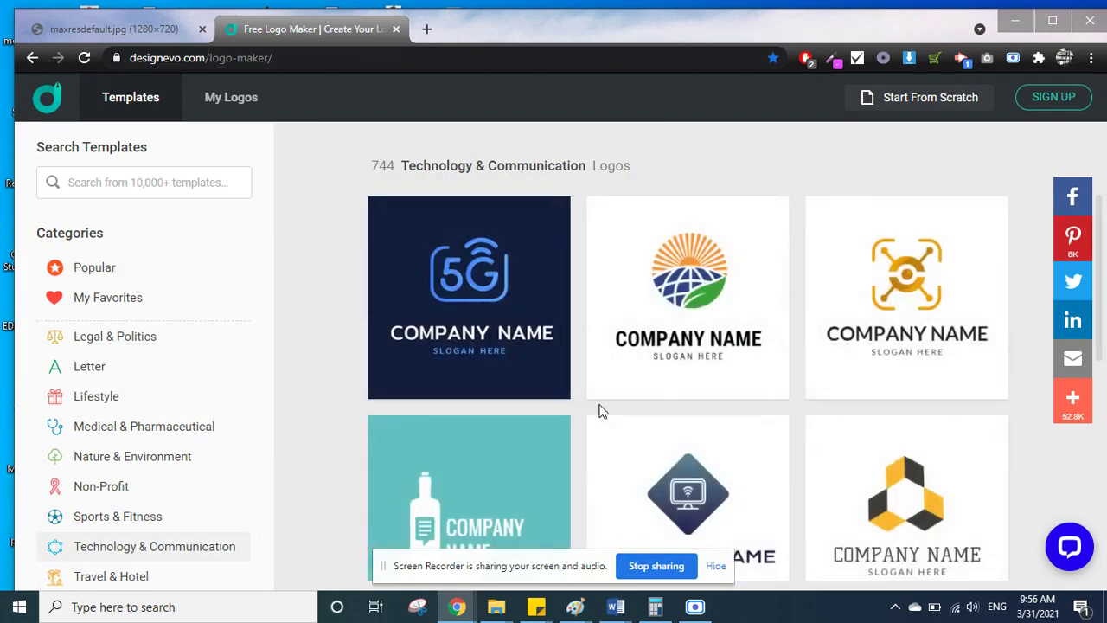
pyautogui.scroll(-2, 860, 440)
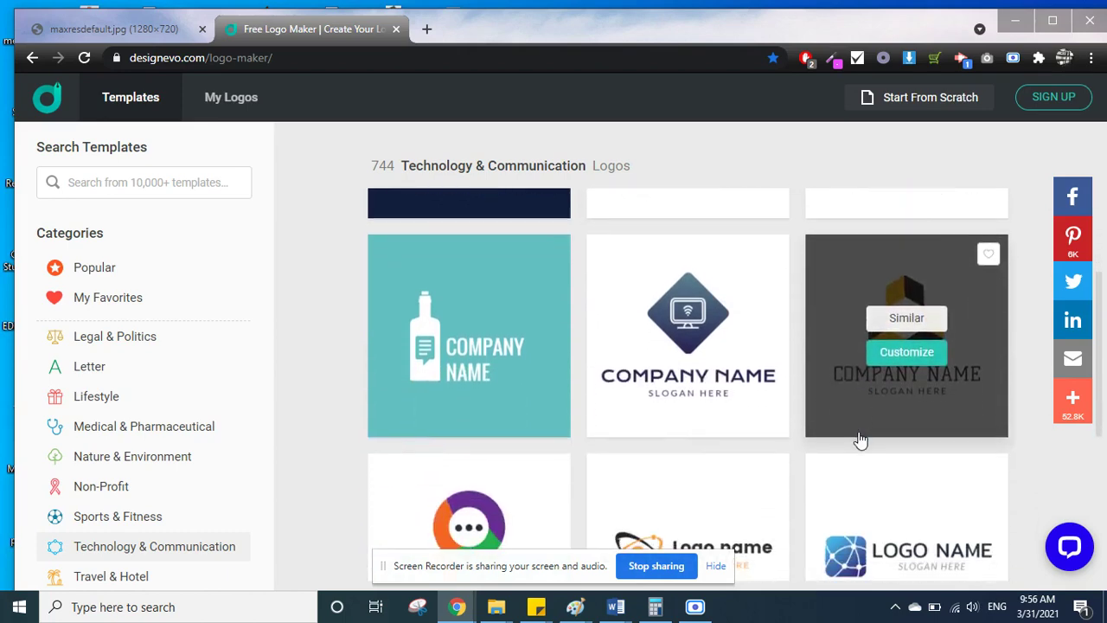
pyautogui.scroll(-3, 860, 439)
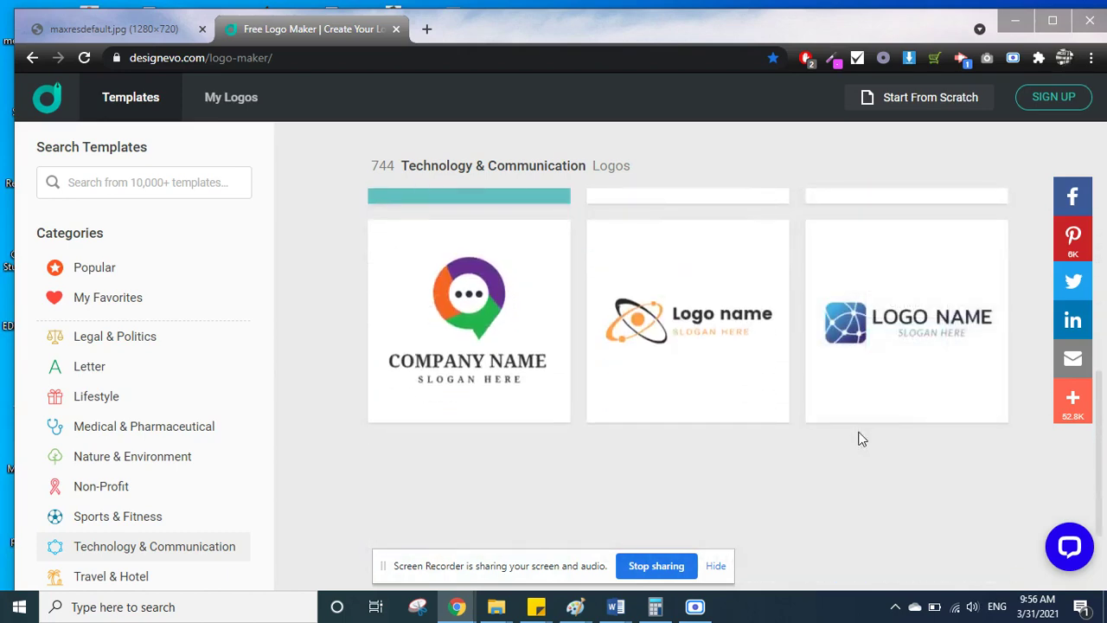
pyautogui.moveTo(469, 297)
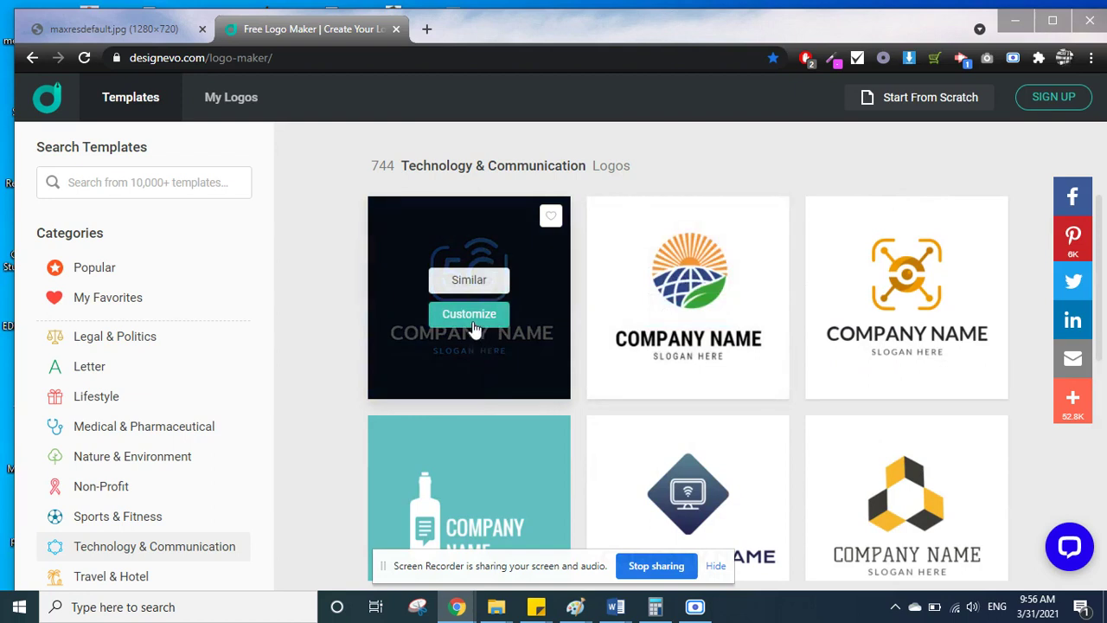
# Customize the blue 5G template and rename the company title to 'SHOP LOOTERA'.
pyautogui.click(471, 317)
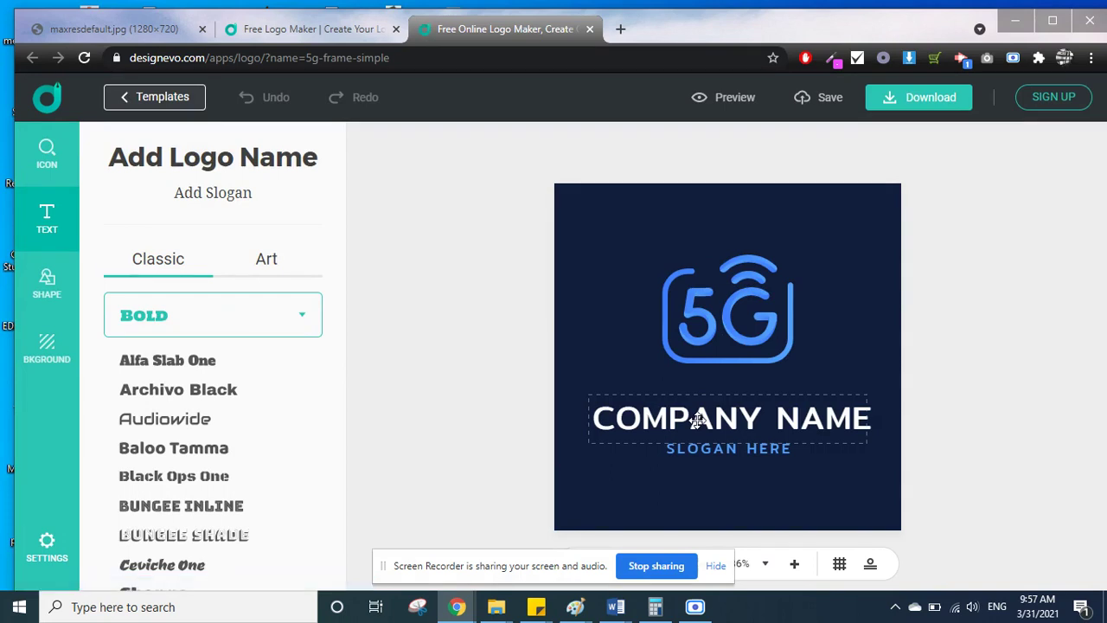
pyautogui.moveTo(698, 421); pyautogui.dragTo(700, 404)
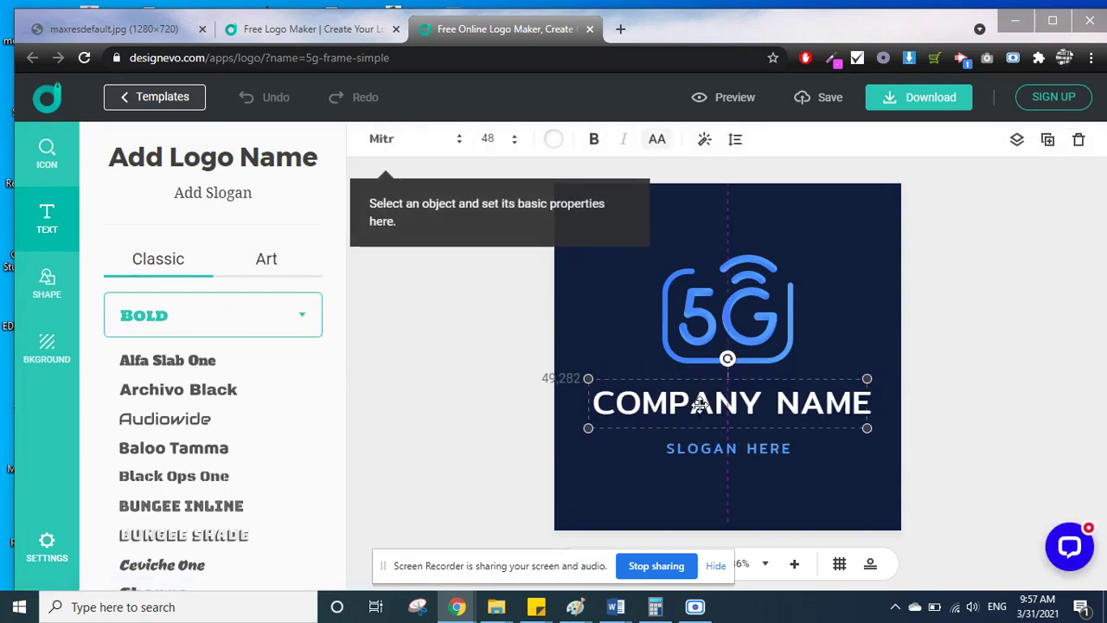
pyautogui.doubleClick(700, 404)
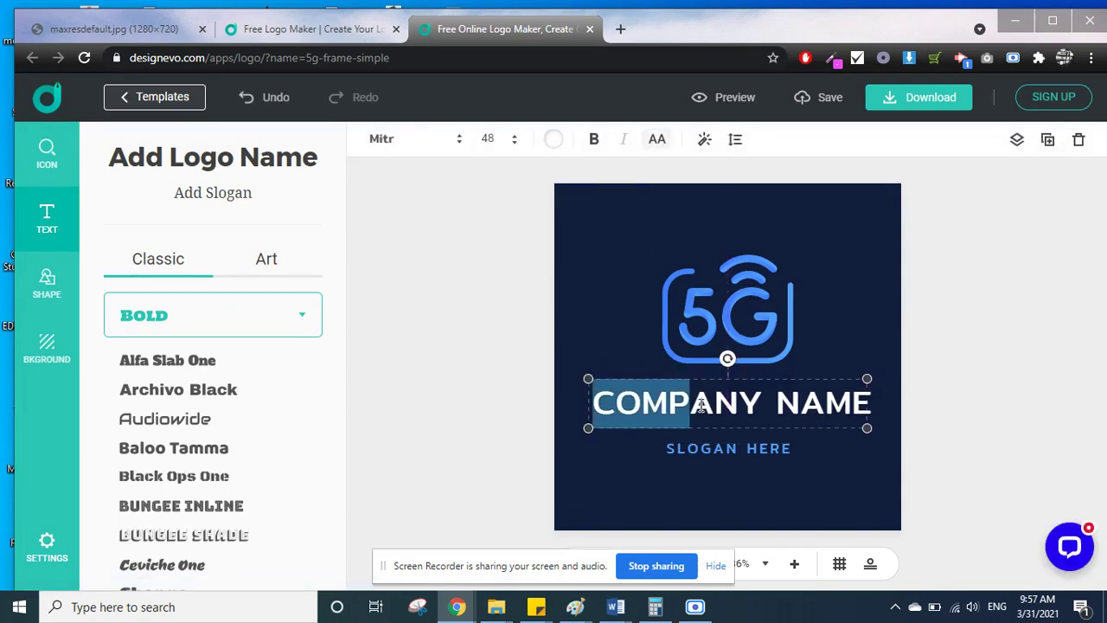
pyautogui.hotkey('ctrl', 'a')
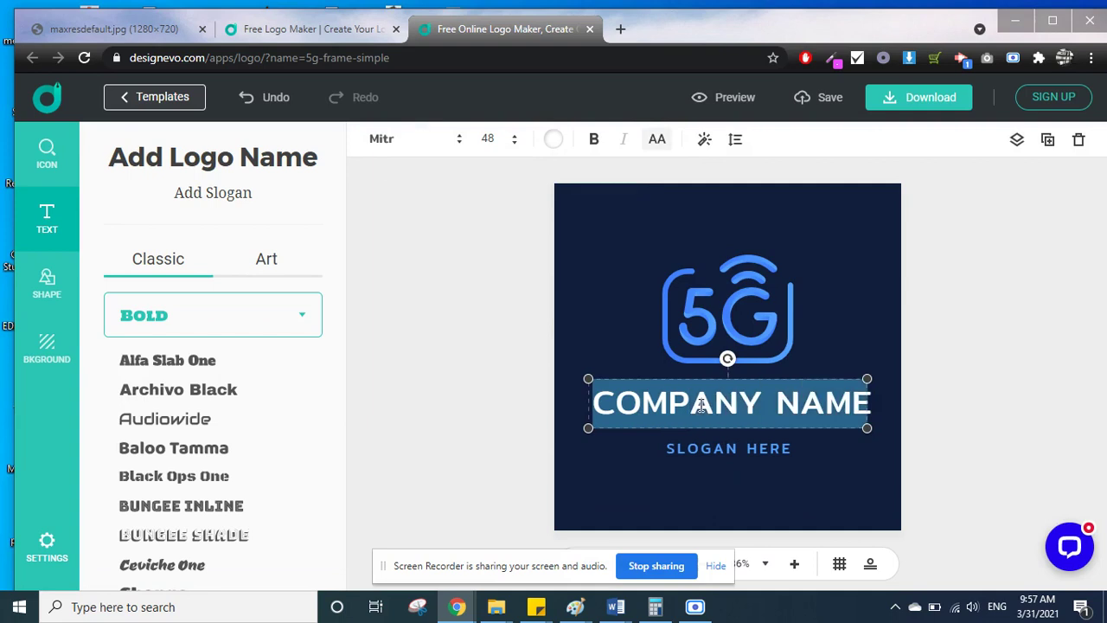
pyautogui.write('SH')
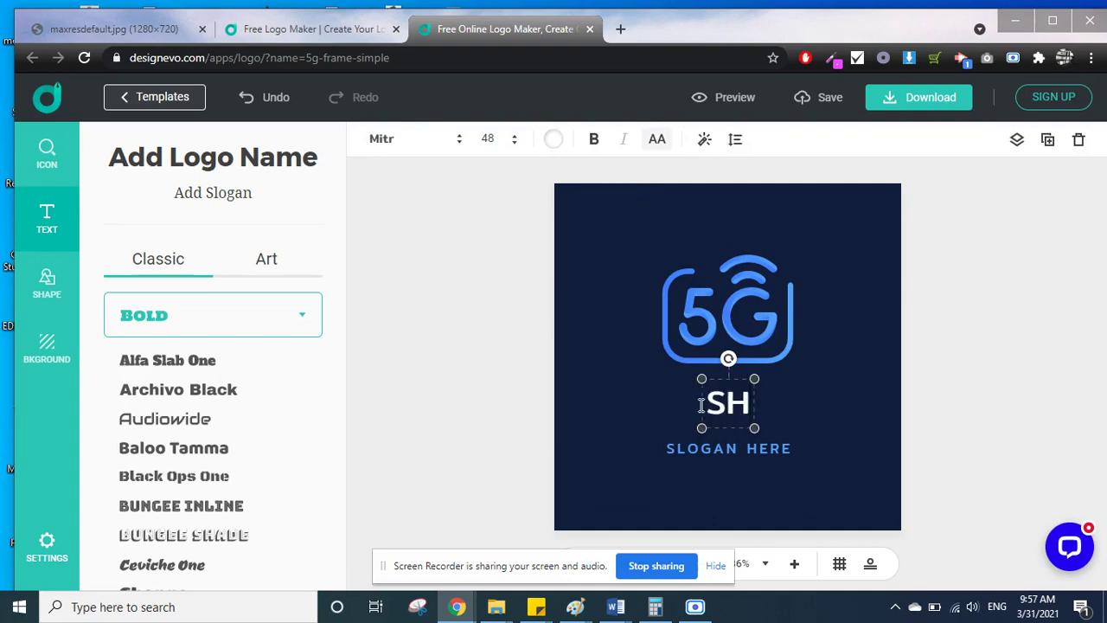
pyautogui.write('OP LOOT')
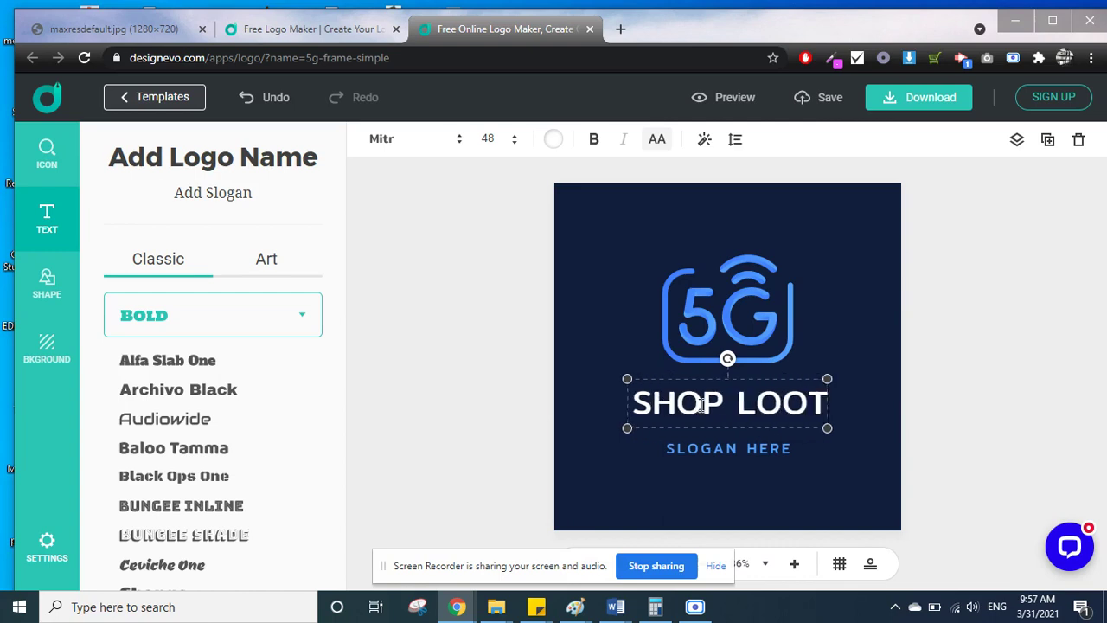
pyautogui.write('ERA')
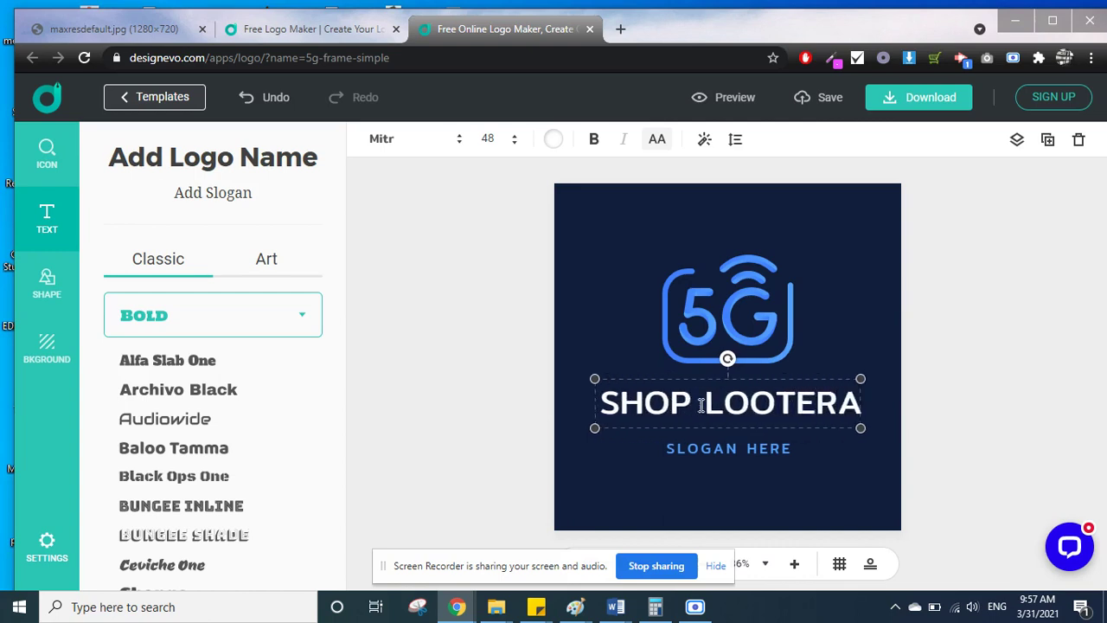
# Replace the slogan text with 'SHOP LIKE A PRP'.
pyautogui.click(707, 449)
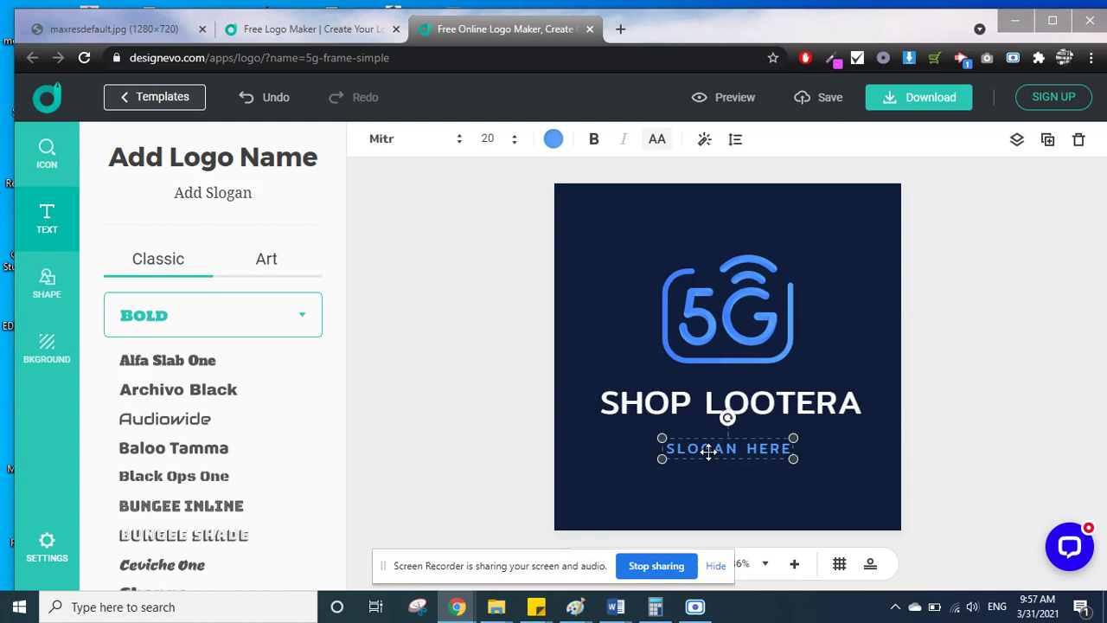
pyautogui.doubleClick(708, 450)
pyautogui.hotkey('ctrl', 'a')
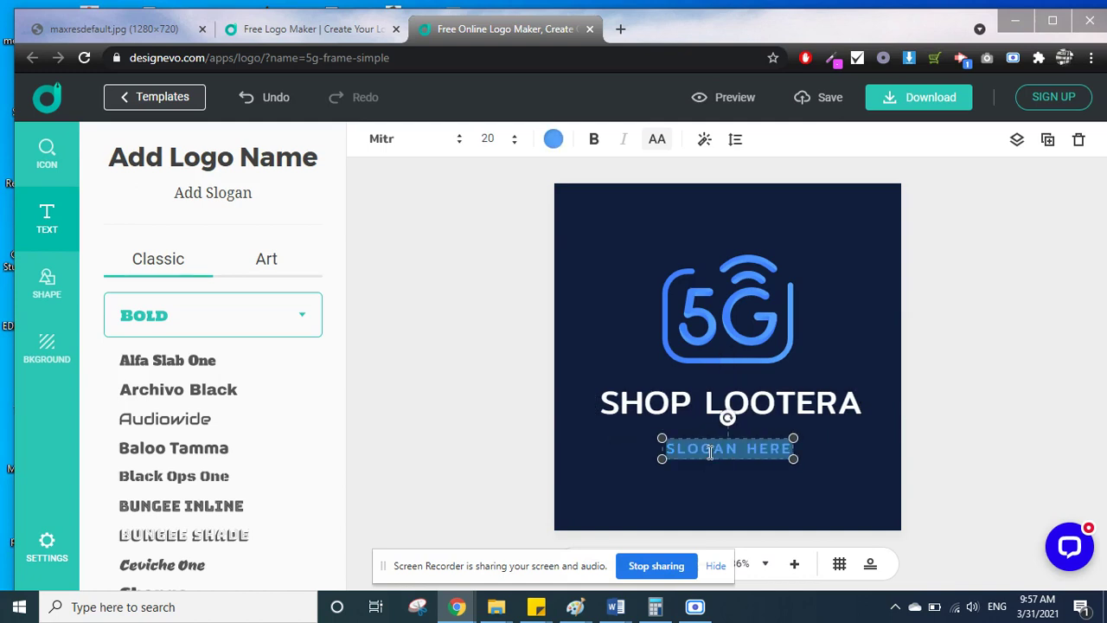
pyautogui.write('SHOP LIKE A')
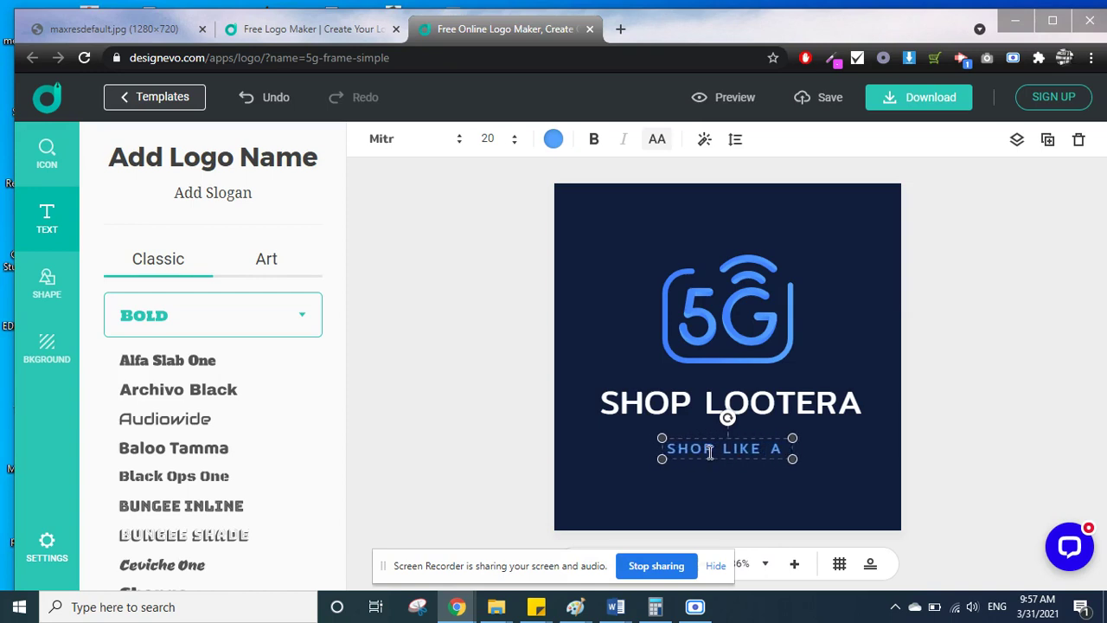
pyautogui.write(' PRP')
pyautogui.click(657, 419)
pyautogui.doubleClick(657, 419)
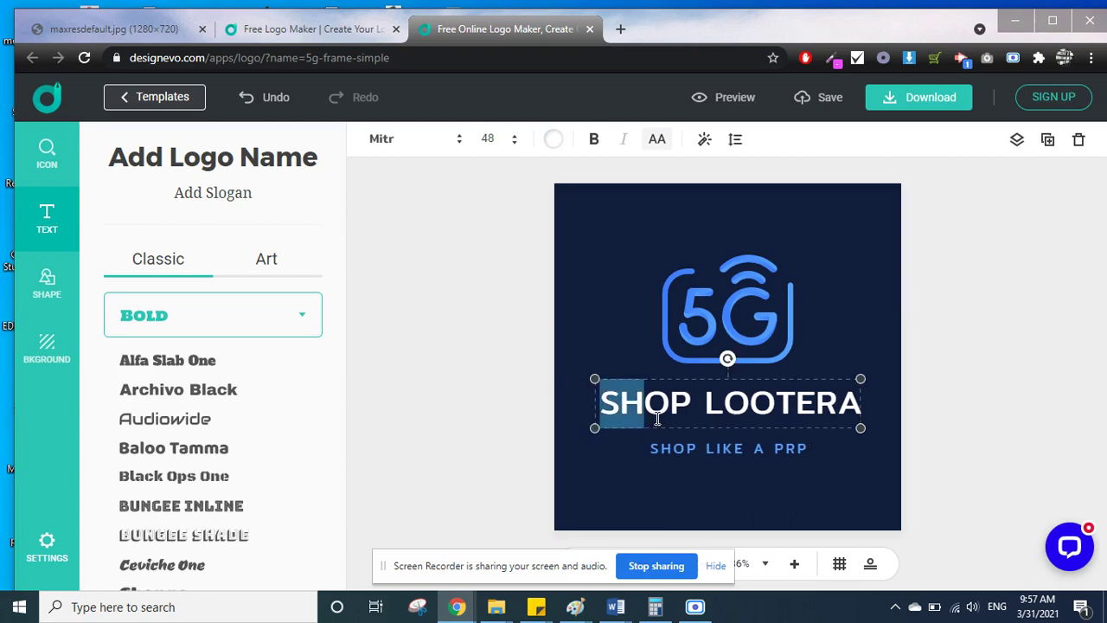
# Set the SHOP LOOTERA title to the Monoton font in orange.
pyautogui.hotkey('ctrl', 'a')
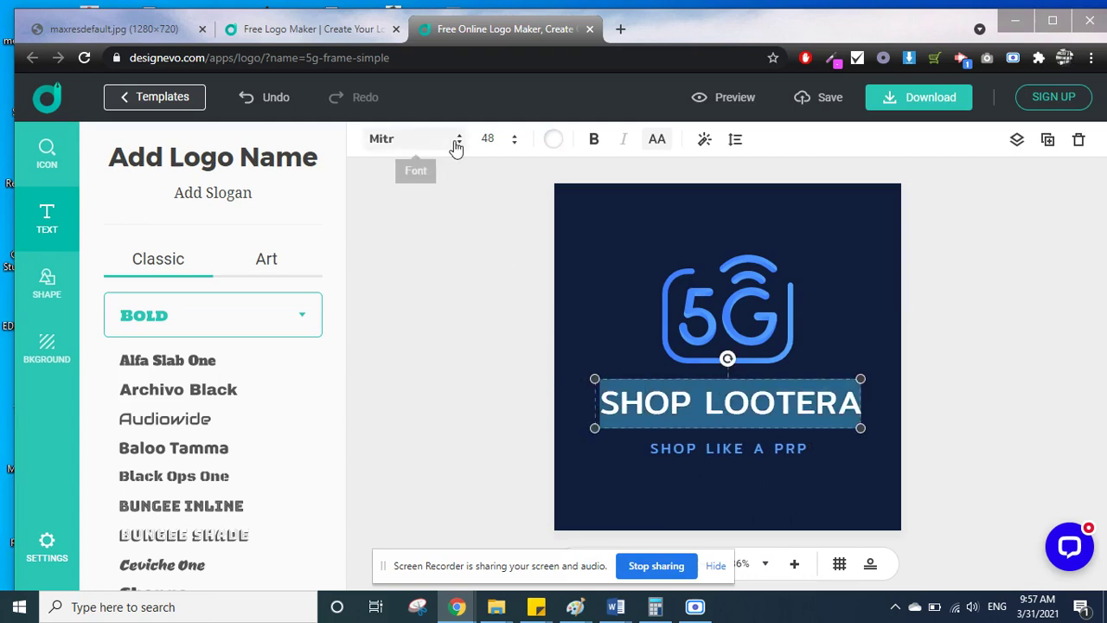
pyautogui.click(456, 145)
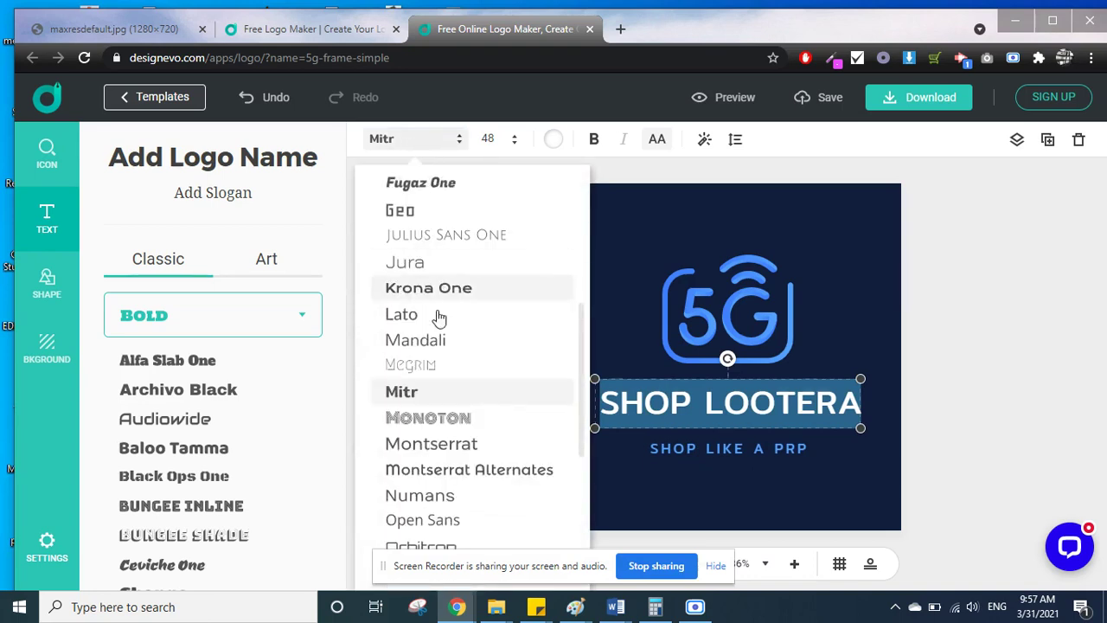
pyautogui.click(426, 419)
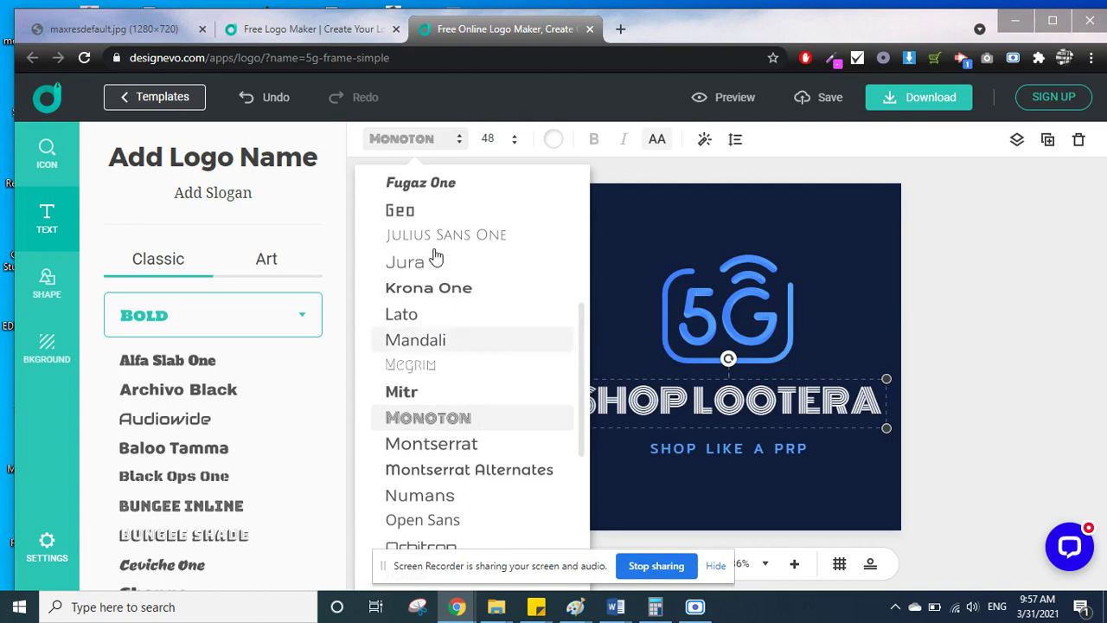
pyautogui.click(552, 147)
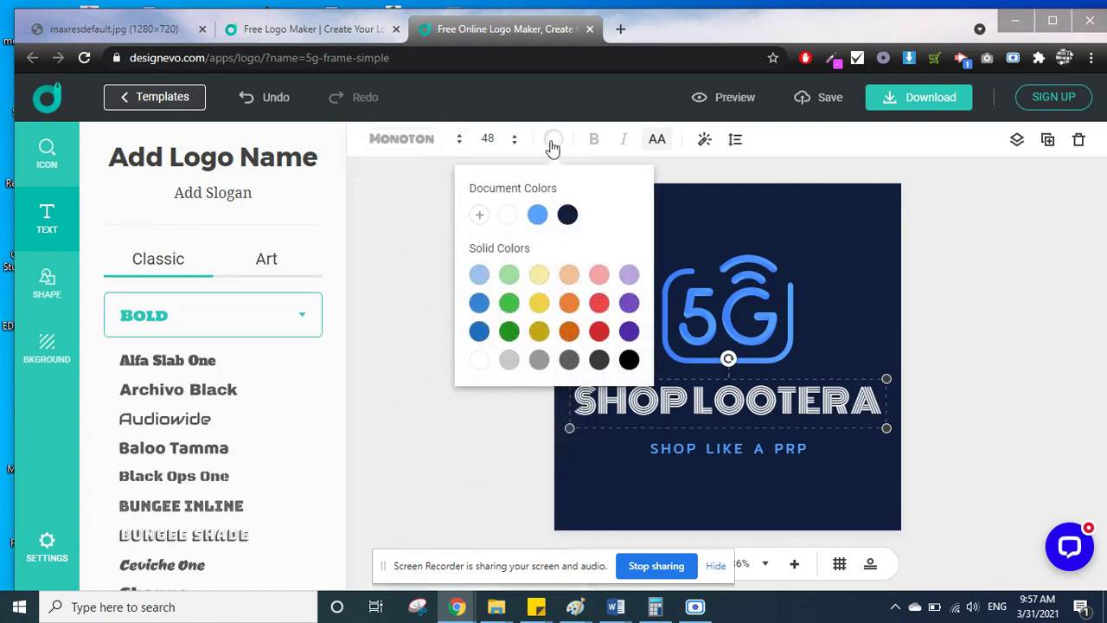
pyautogui.click(483, 305)
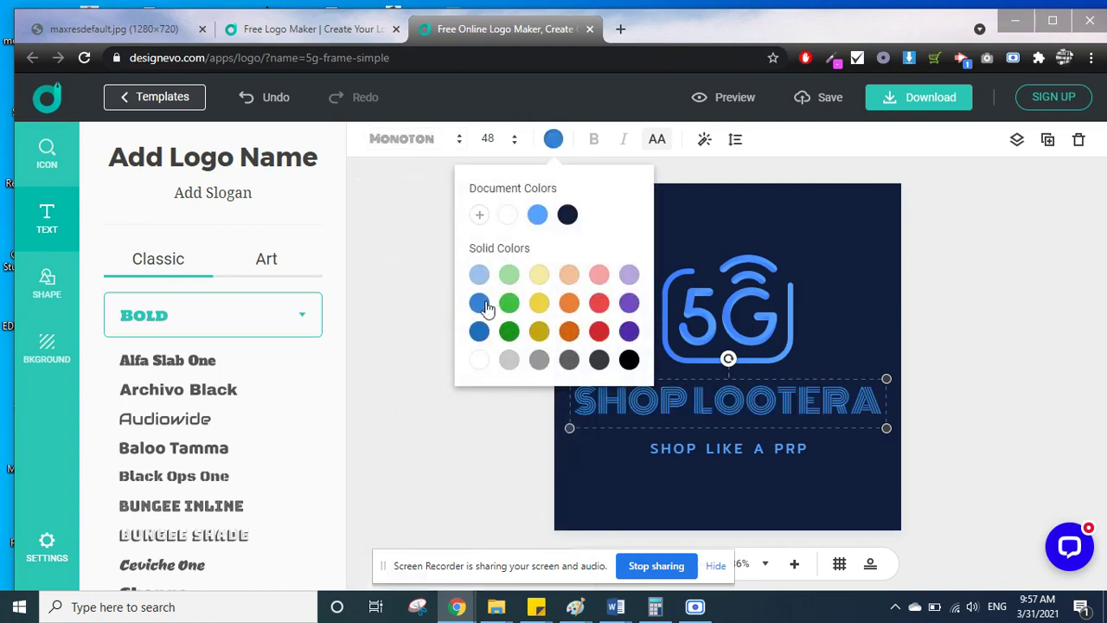
pyautogui.click(570, 305)
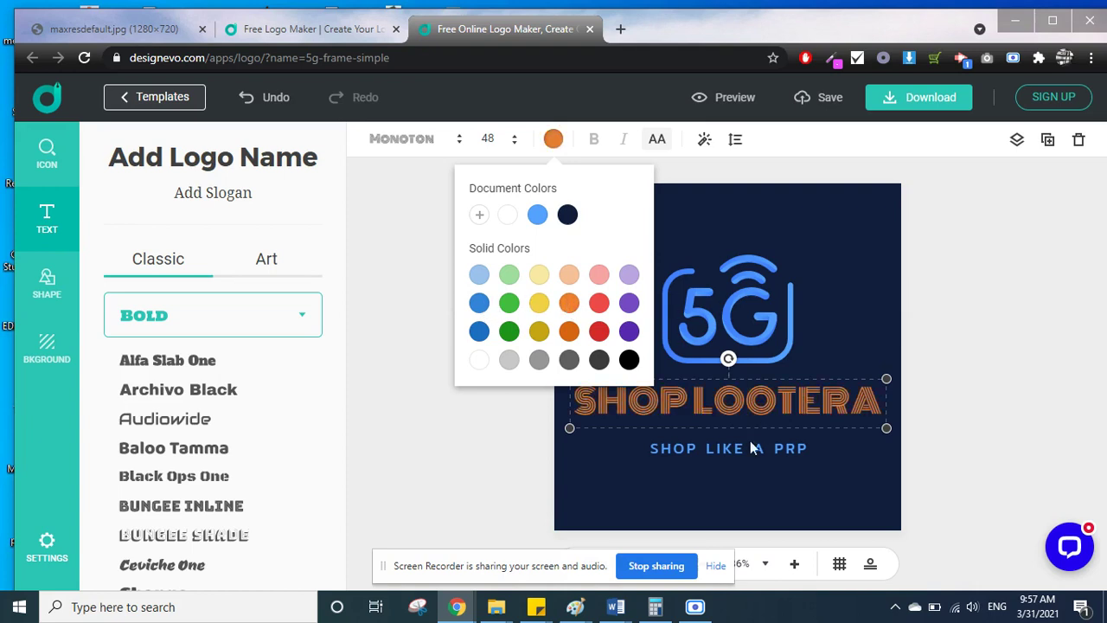
pyautogui.doubleClick(723, 450)
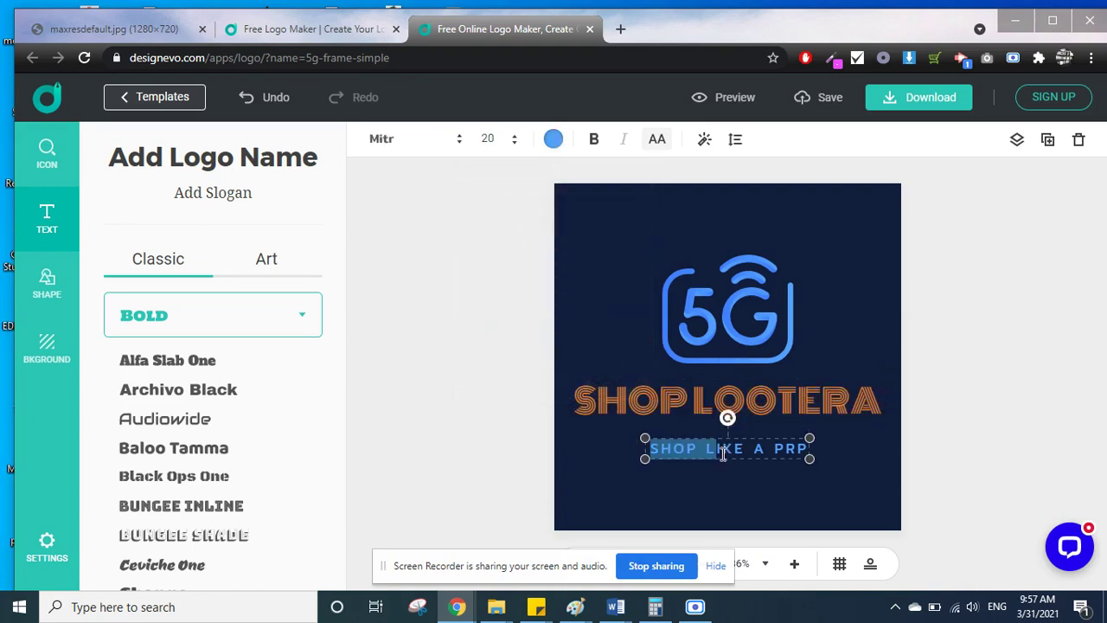
pyautogui.hotkey('ctrl', 'a')
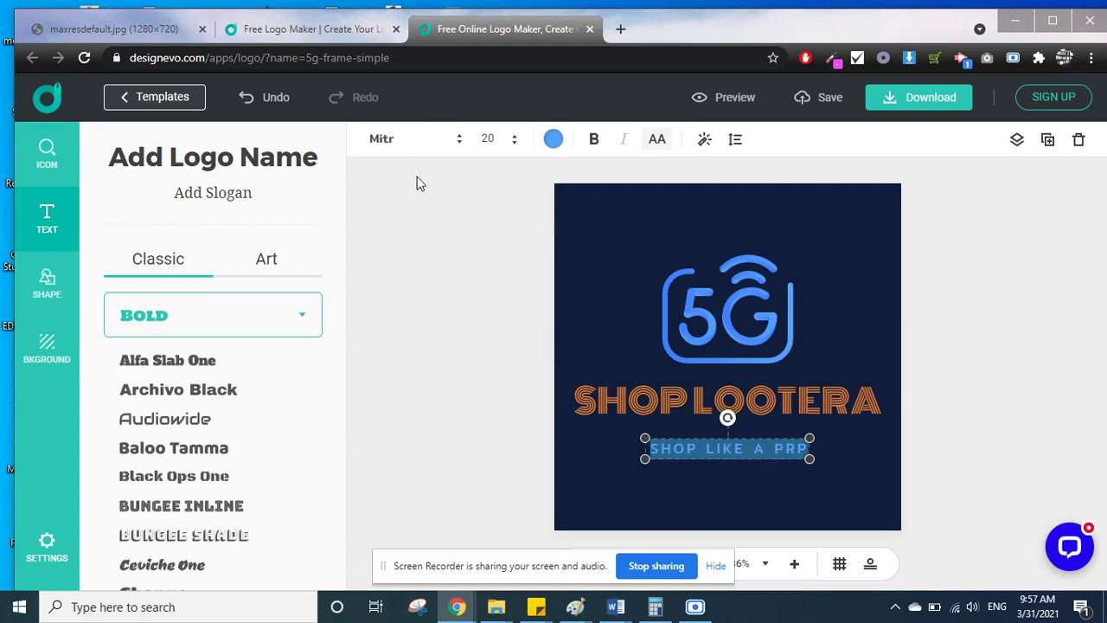
# Change the SHOP LIKE A PRP slogan font from Mitr to Wallpoet.
pyautogui.click(404, 141)
pyautogui.scroll(-1, 425, 380)
pyautogui.scroll(-1, 430, 383)
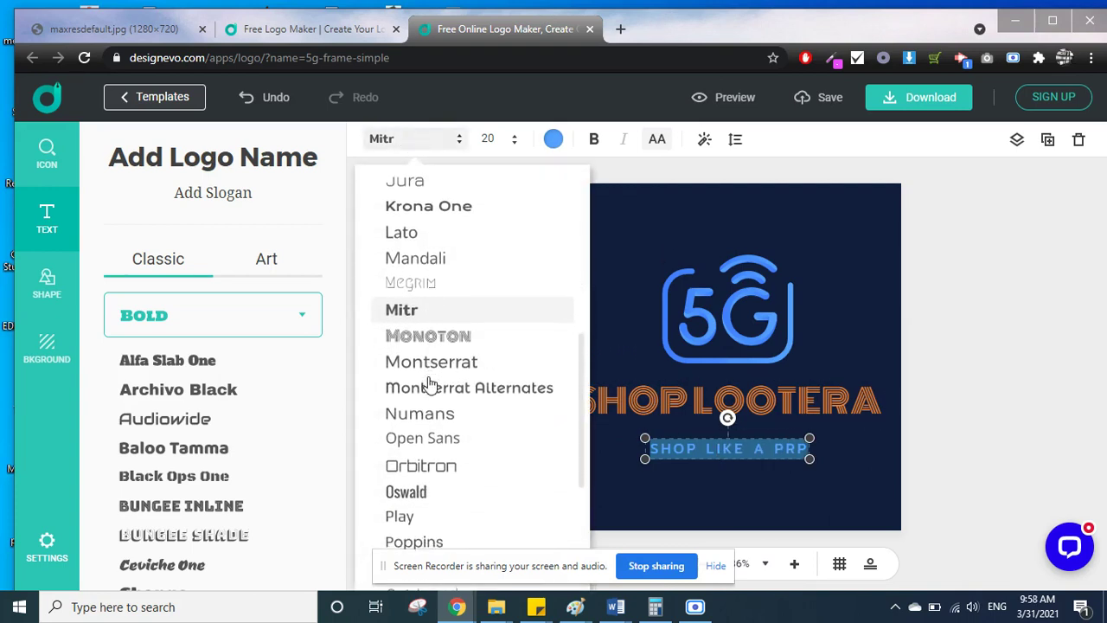
pyautogui.scroll(-1, 430, 383)
pyautogui.scroll(-3, 429, 383)
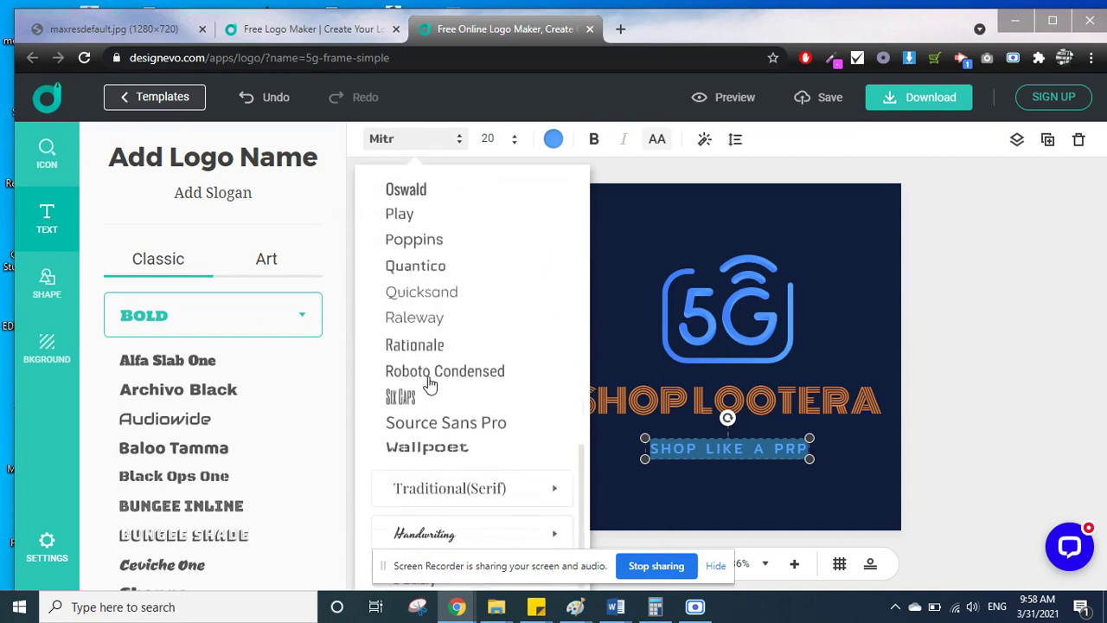
pyautogui.click(432, 448)
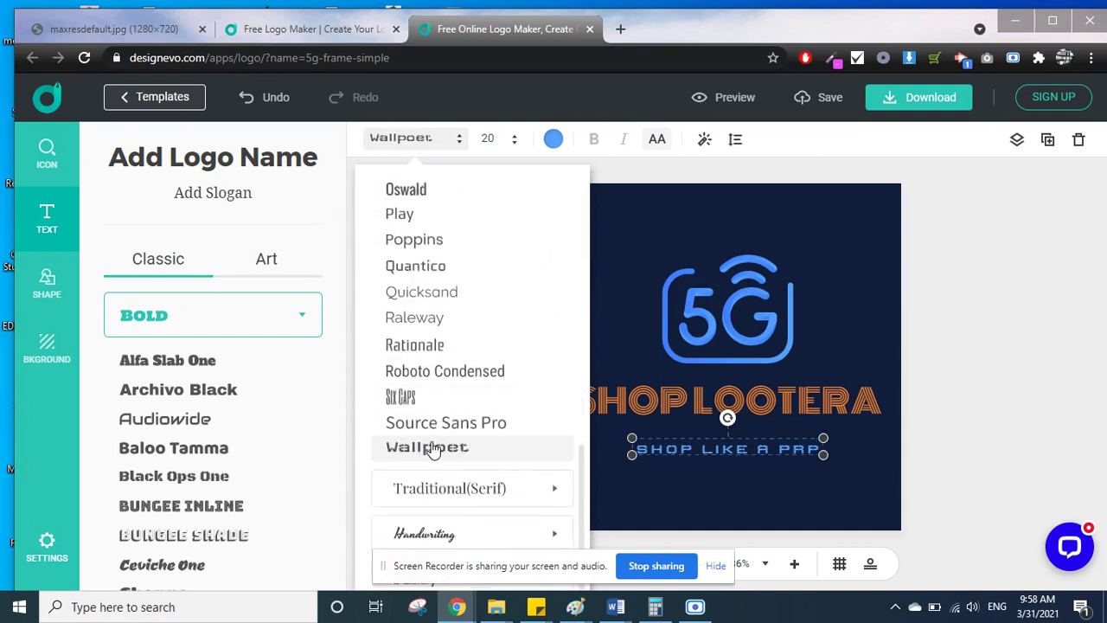
pyautogui.click(743, 320)
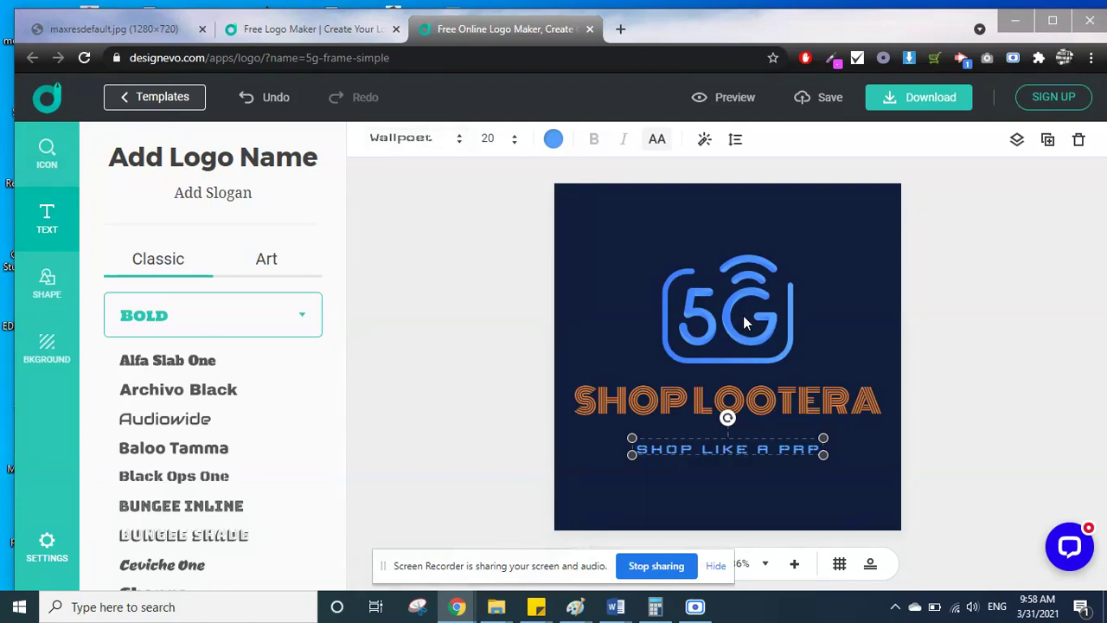
# Give the icon's 5 a cyan first-colour and yellow-orange second-colour gradient.
pyautogui.click(694, 313)
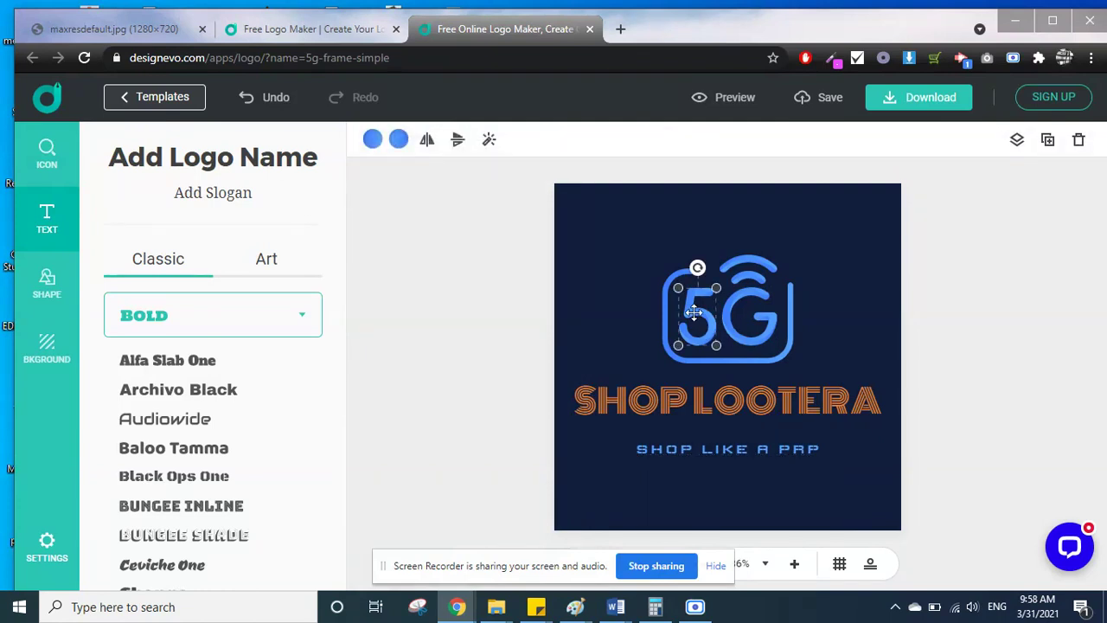
pyautogui.click(373, 142)
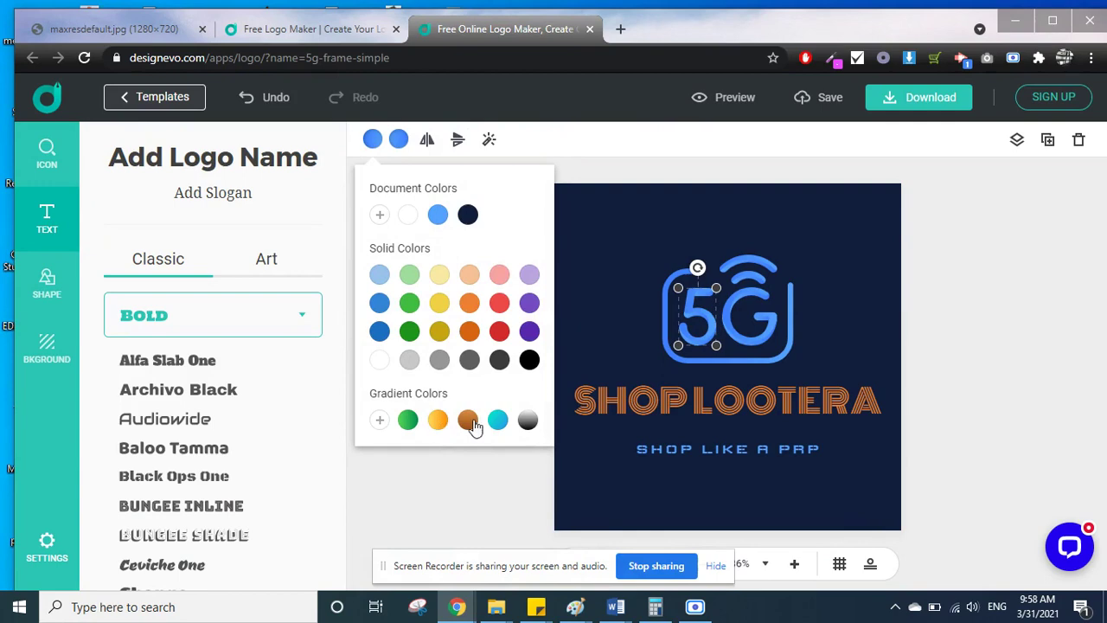
pyautogui.click(497, 420)
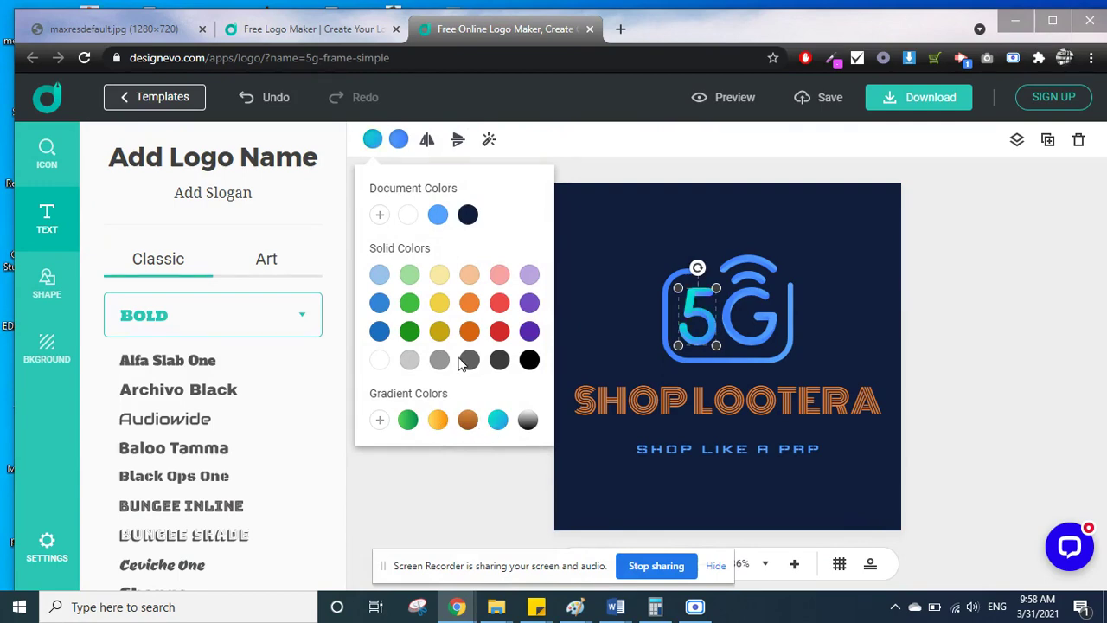
pyautogui.click(399, 139)
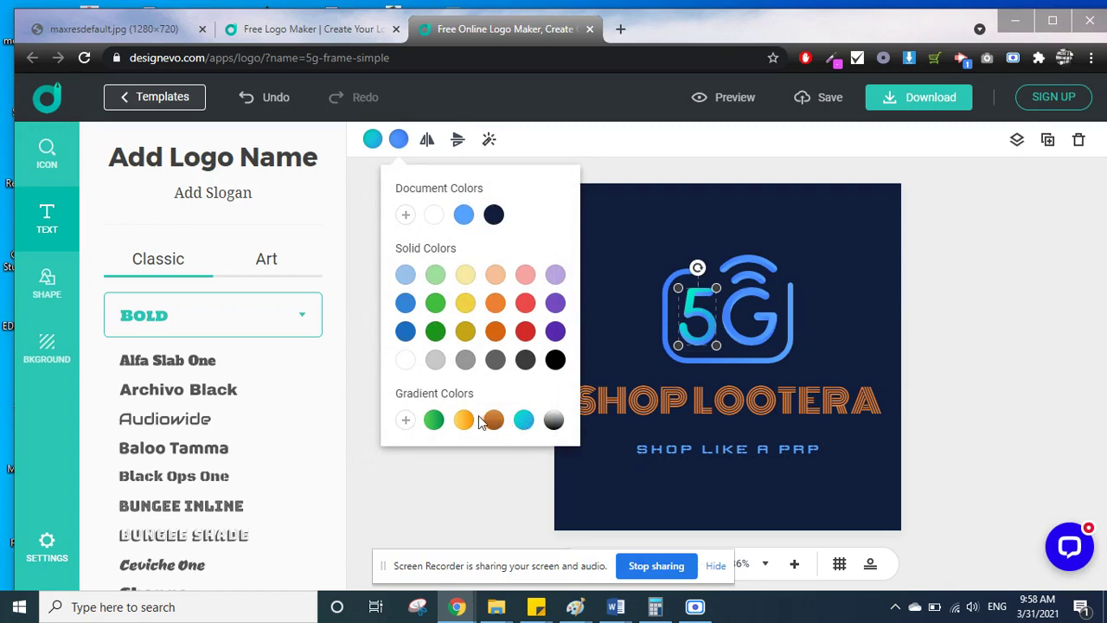
pyautogui.click(465, 420)
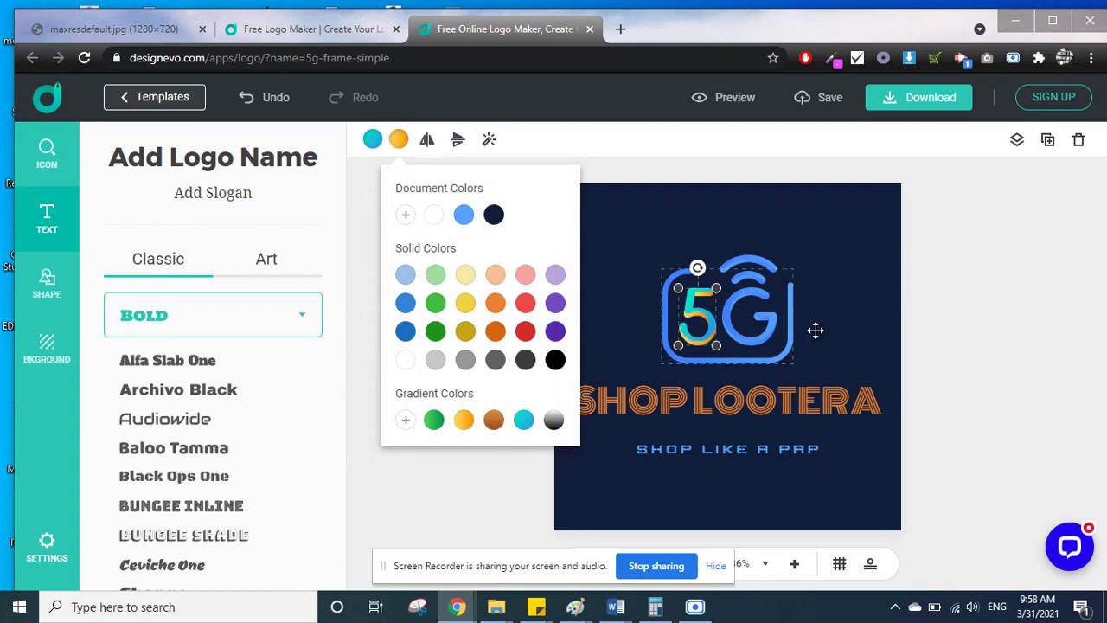
pyautogui.click(745, 339)
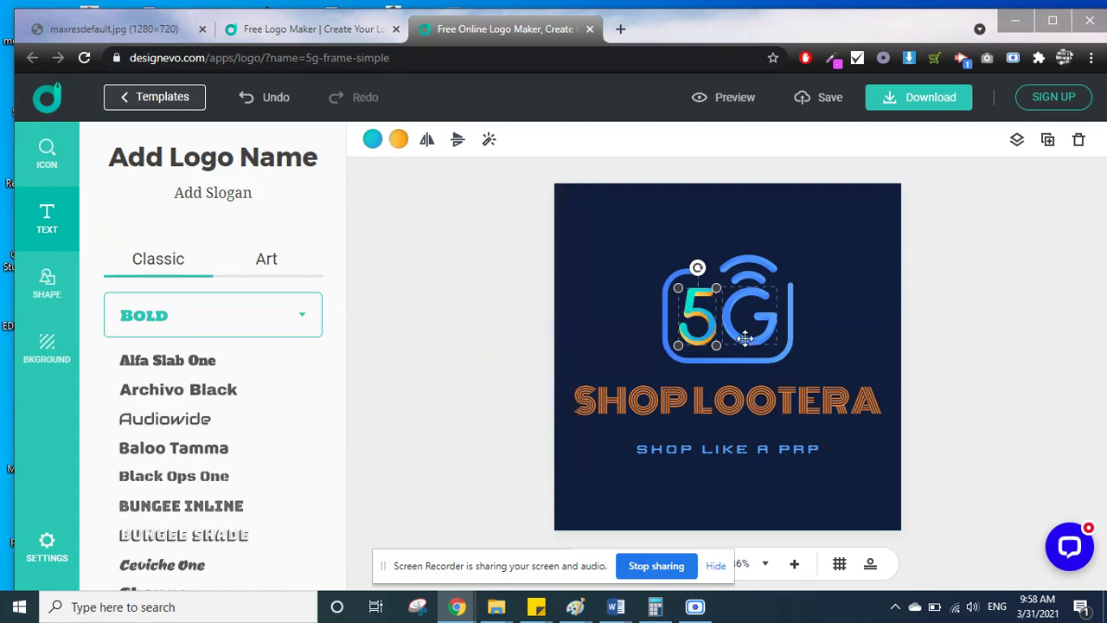
# Give the G a yellow-orange second-colour and teal first-colour gradient.
pyautogui.click(746, 339)
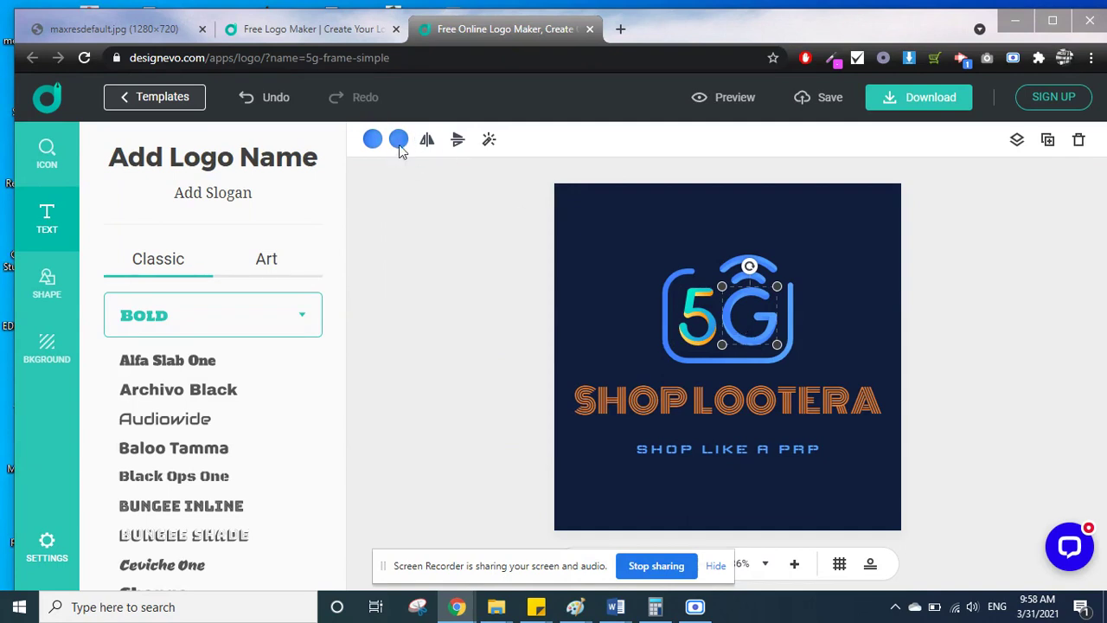
pyautogui.click(399, 141)
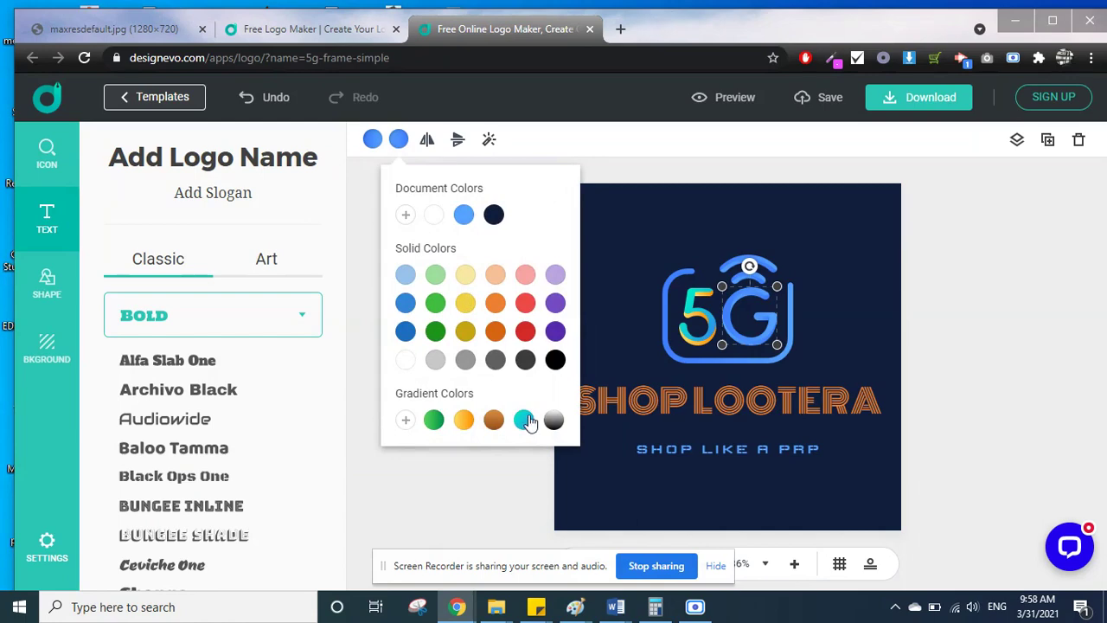
pyautogui.click(463, 420)
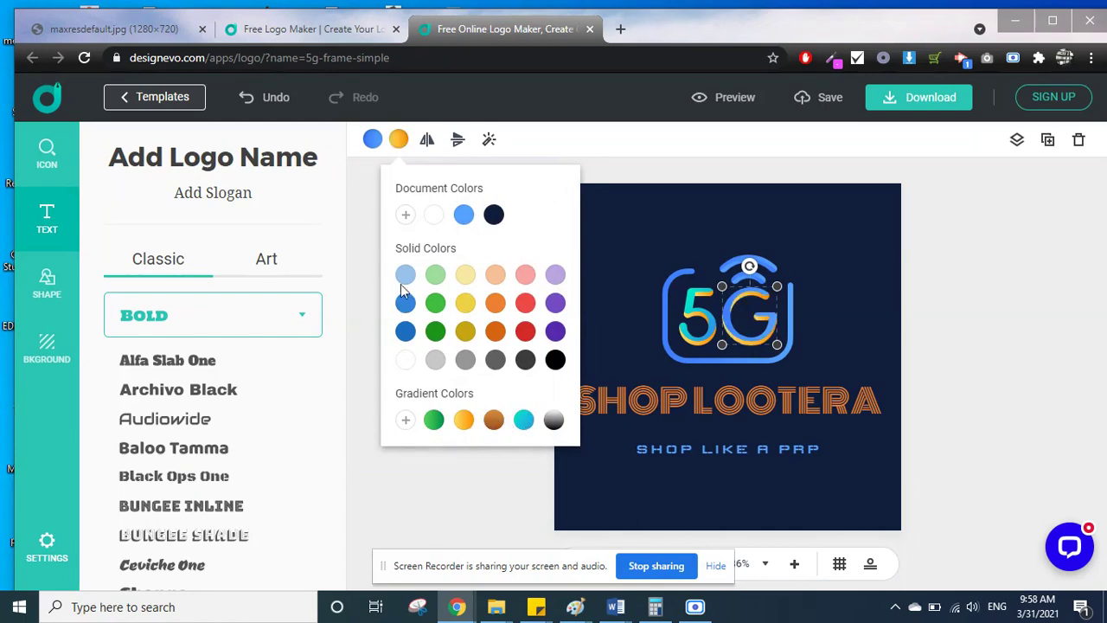
pyautogui.click(372, 147)
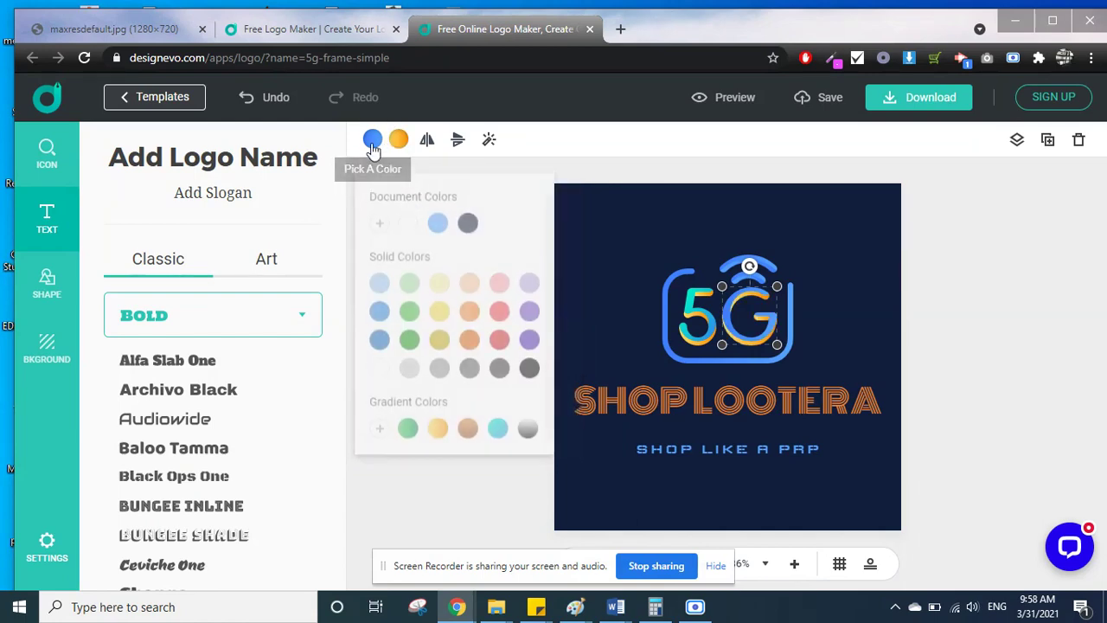
pyautogui.click(499, 420)
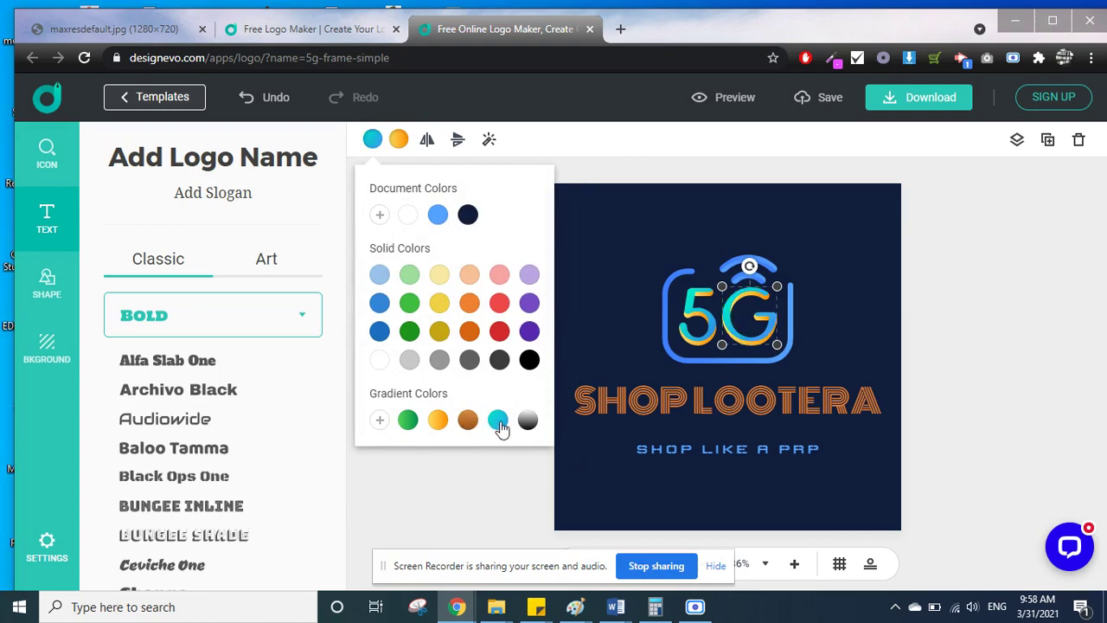
pyautogui.click(700, 357)
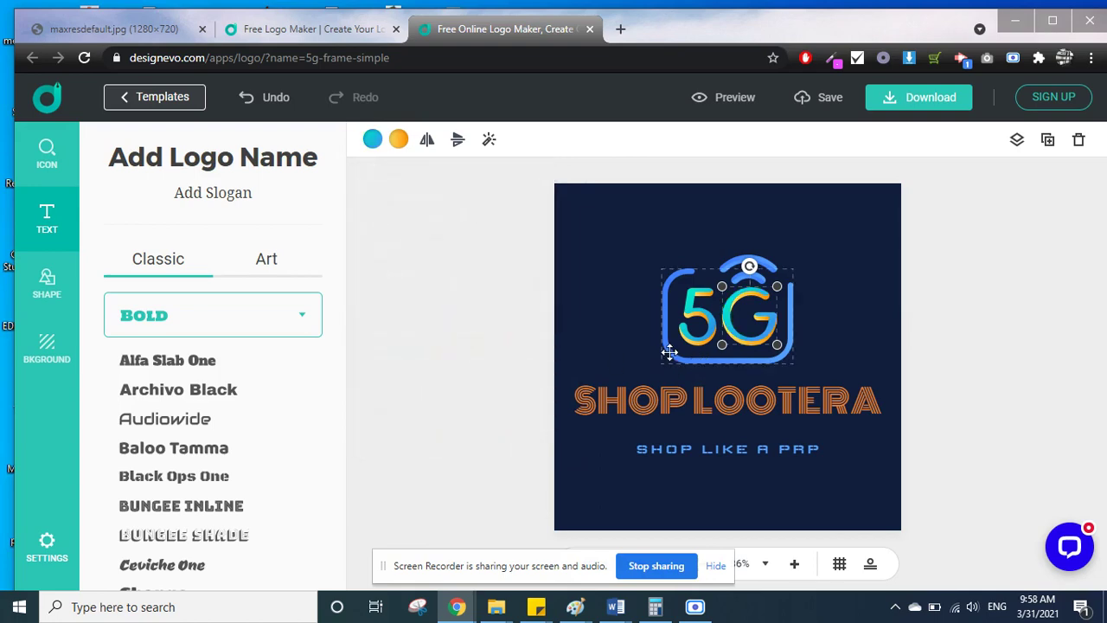
pyautogui.click(669, 352)
pyautogui.click(375, 144)
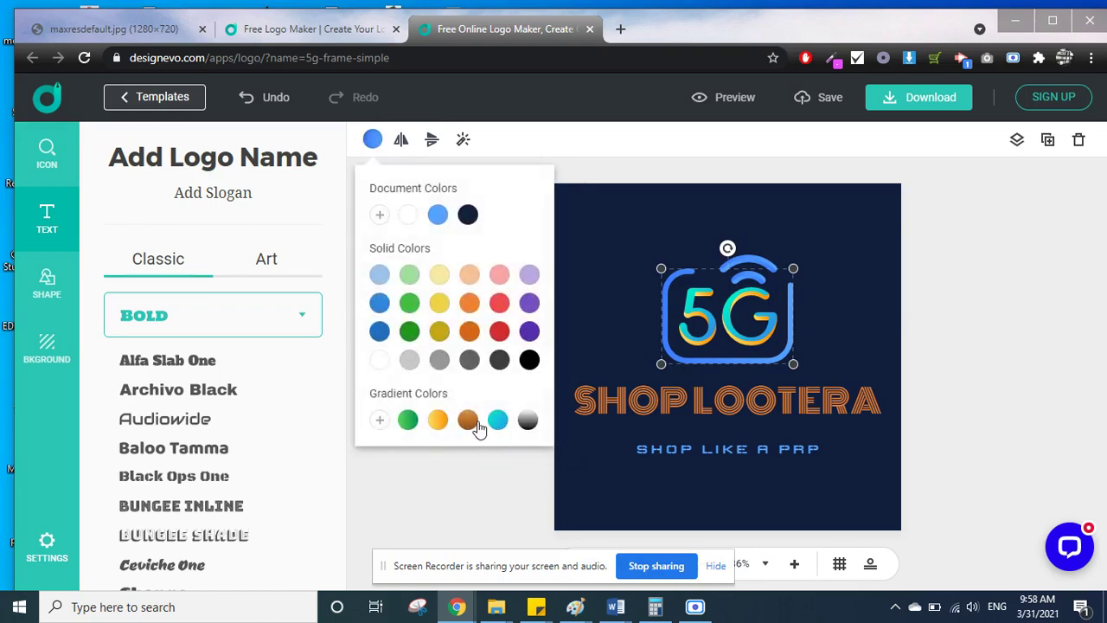
# Apply the teal gradient to the whole 5G frame icon.
pyautogui.click(496, 424)
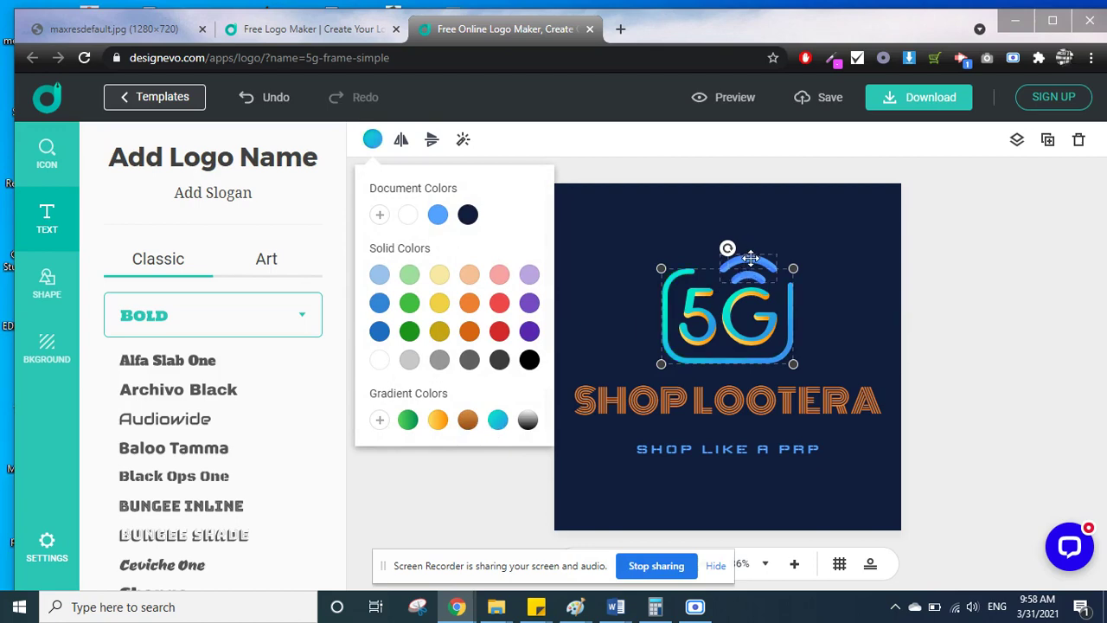
pyautogui.click(750, 260)
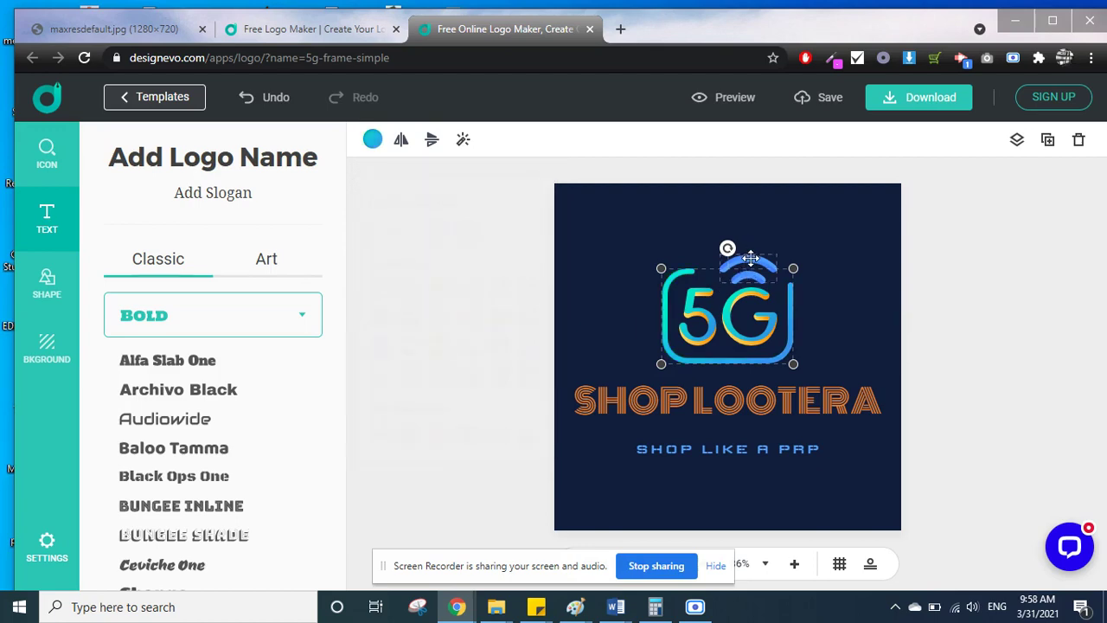
pyautogui.click(372, 139)
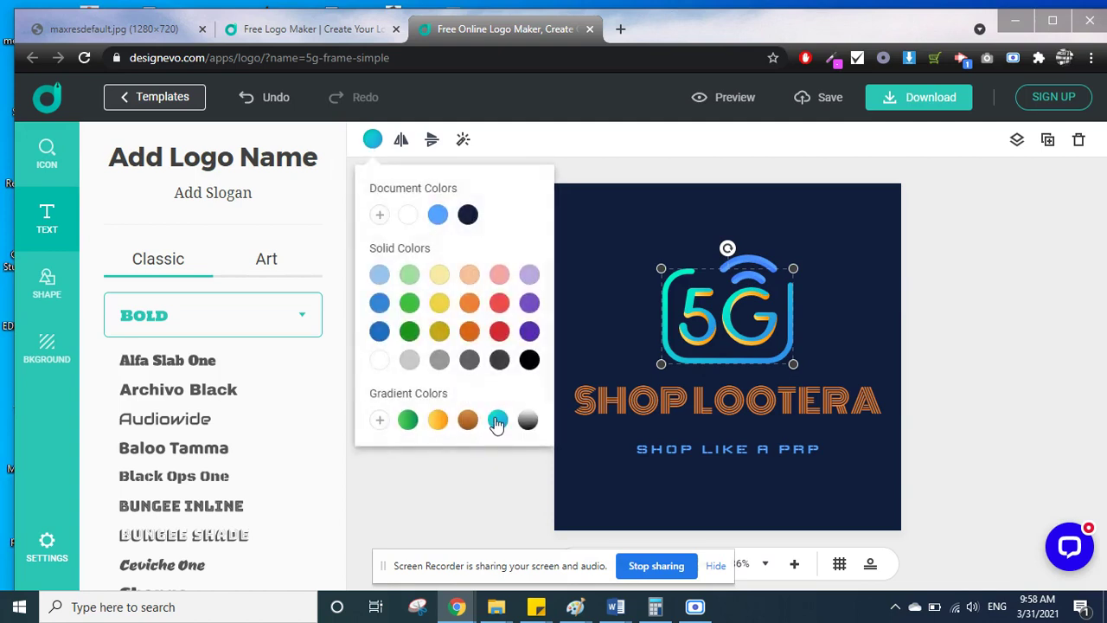
pyautogui.click(755, 260)
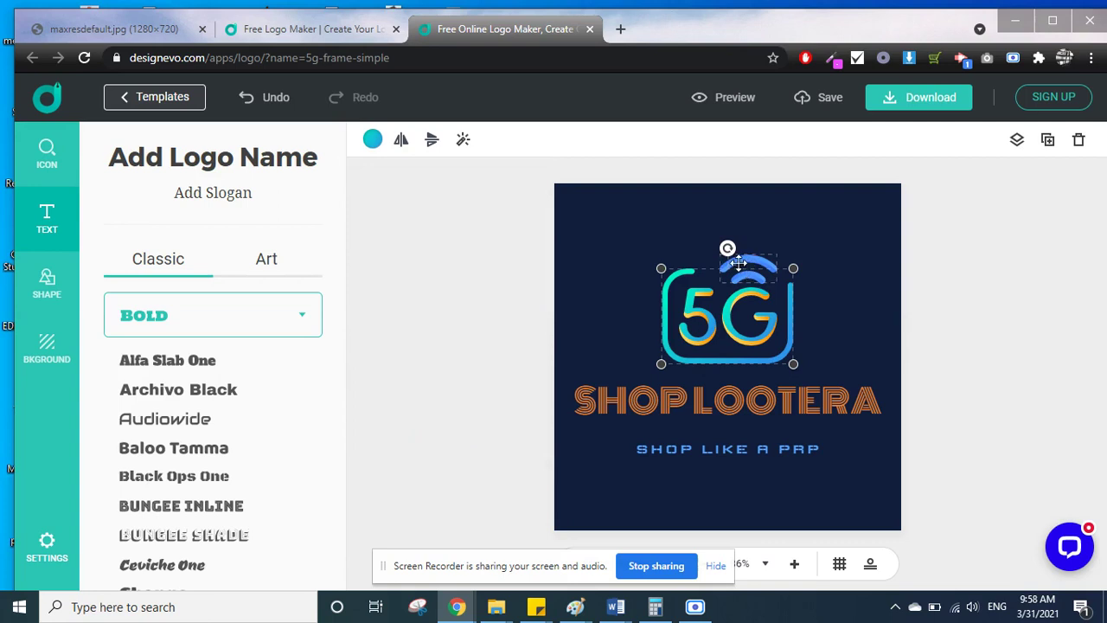
# Give the wifi arcs an orange second-colour gradient and teal first-colour gradient.
pyautogui.click(737, 263)
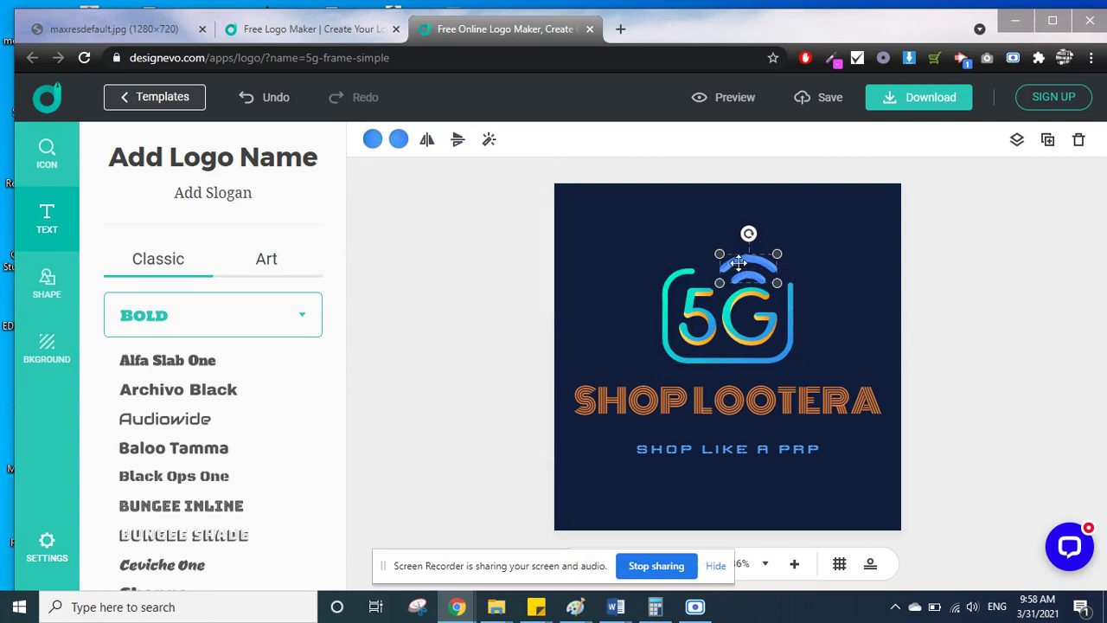
pyautogui.click(399, 140)
pyautogui.click(464, 421)
pyautogui.click(373, 141)
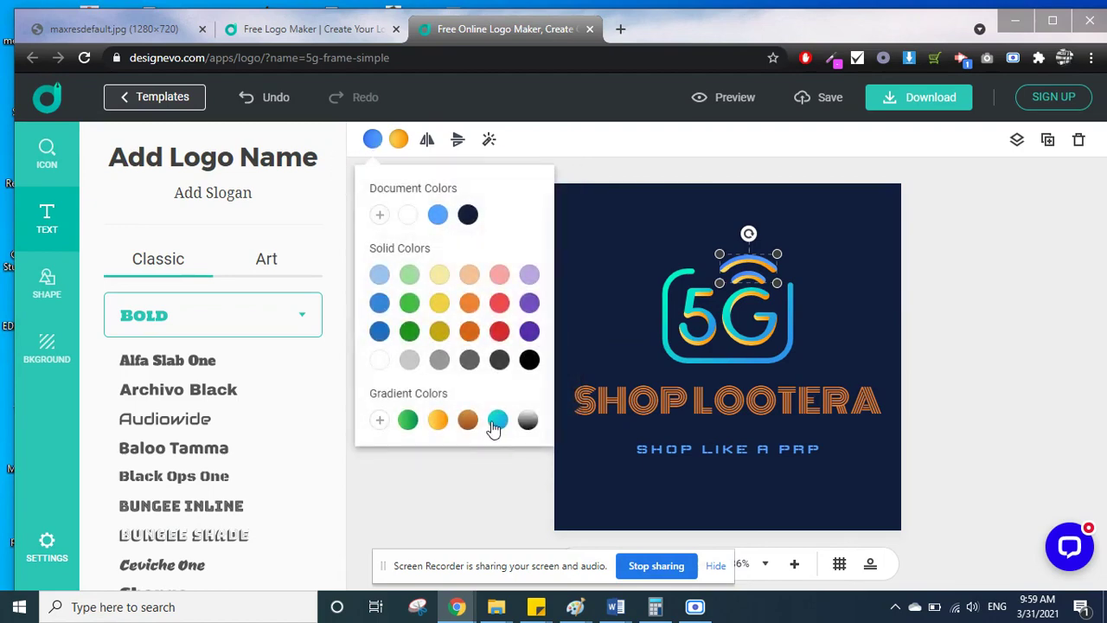
pyautogui.click(495, 421)
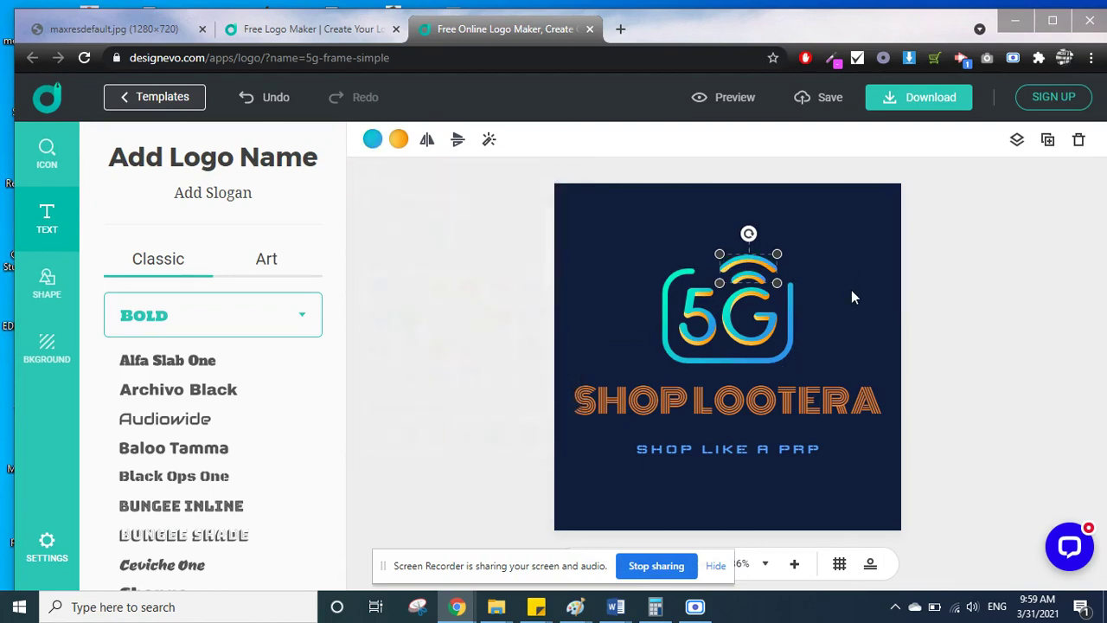
# Zoom in, move the slogan just under the title, and widen the title to size 47.
pyautogui.click(794, 564)
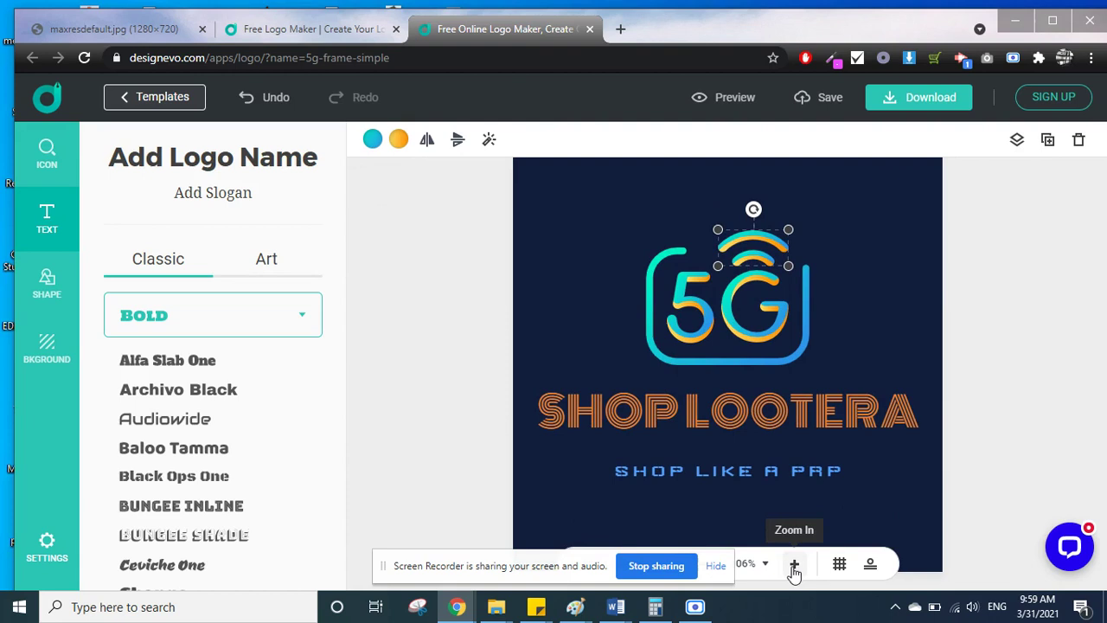
pyautogui.moveTo(726, 420); pyautogui.dragTo(726, 404)
pyautogui.moveTo(732, 474); pyautogui.dragTo(734, 442)
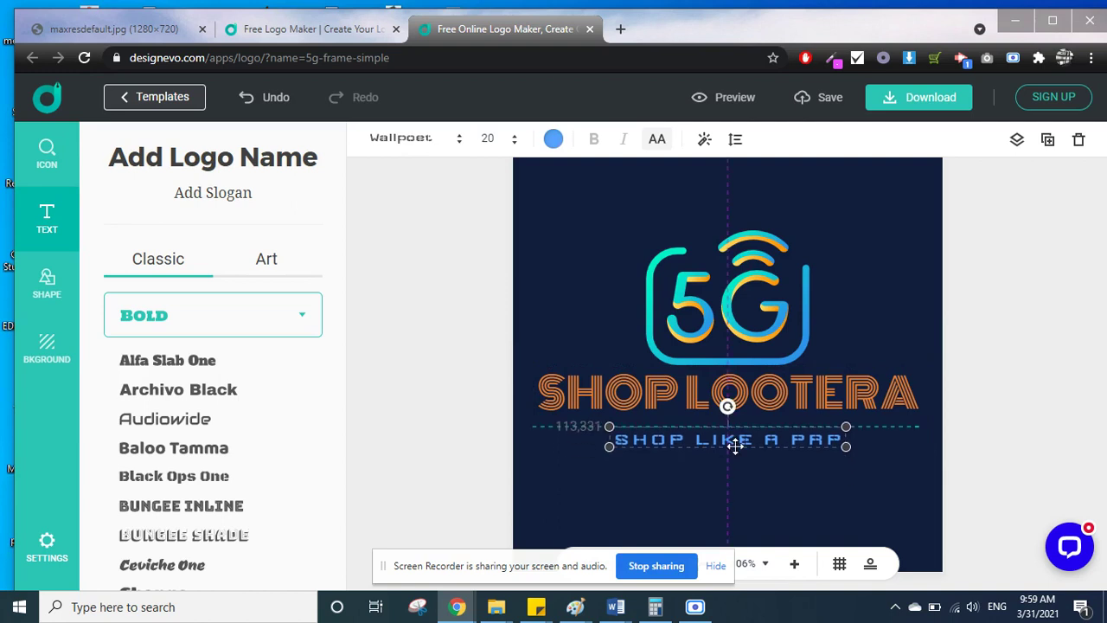
pyautogui.click(845, 392)
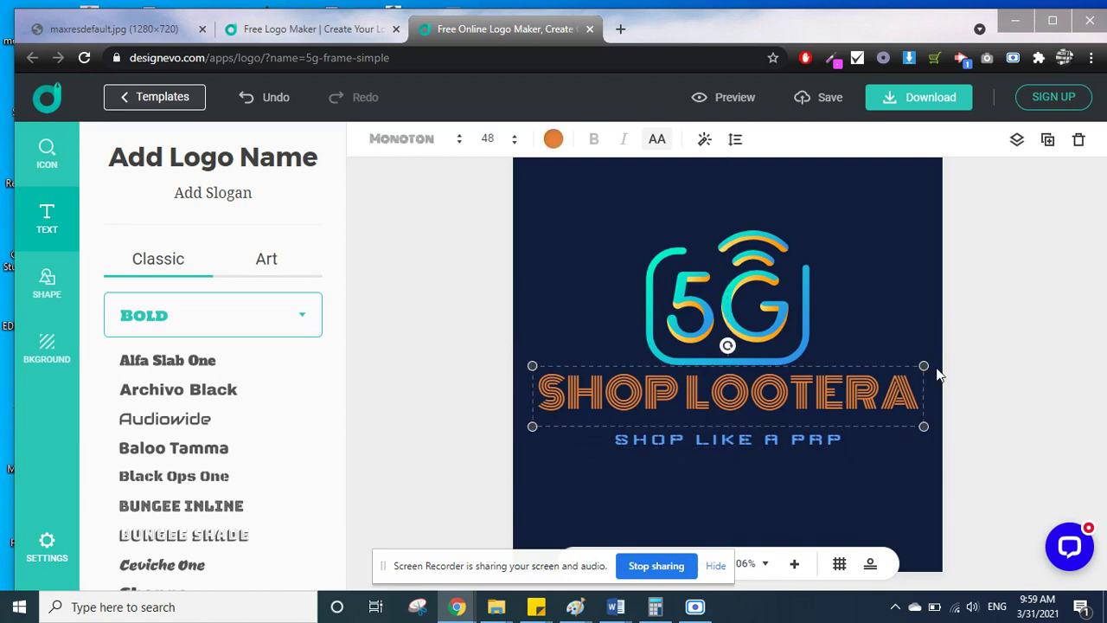
pyautogui.moveTo(923, 366); pyautogui.dragTo(865, 374)
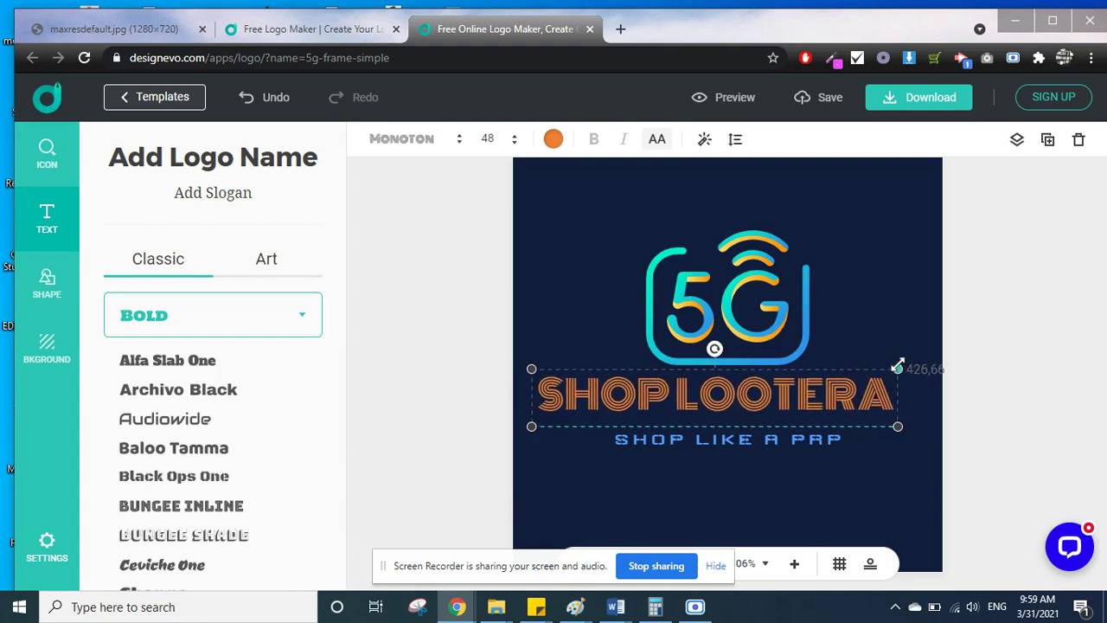
pyautogui.moveTo(865, 374)
pyautogui.mouseDown()
pyautogui.moveTo(947, 341)
pyautogui.moveTo(916, 364)
pyautogui.mouseUp()
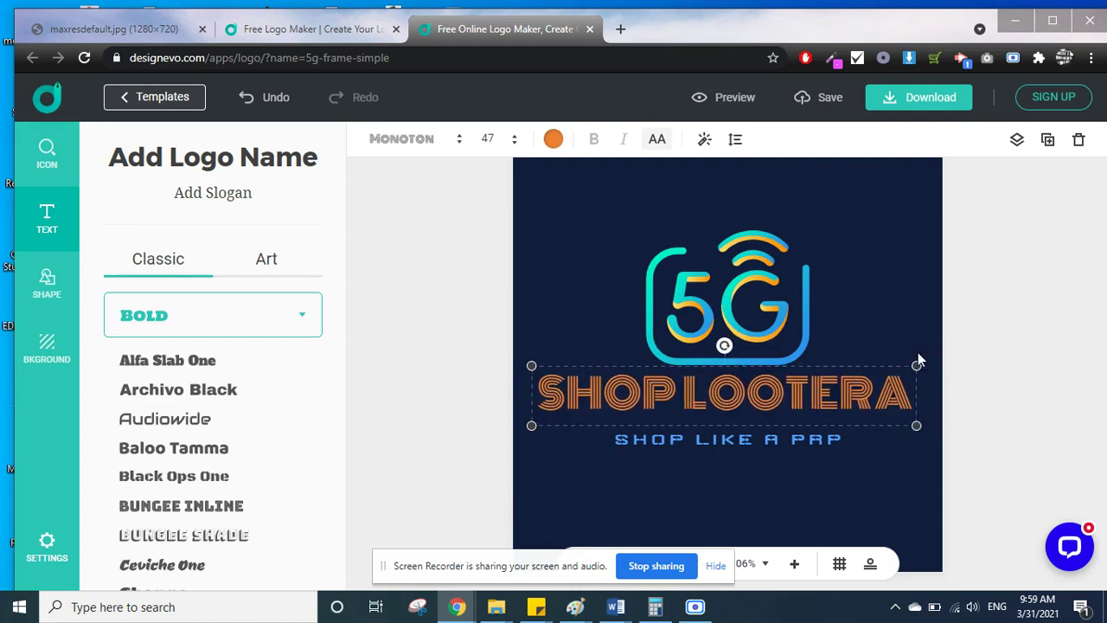
# Shrink the 5G icon slightly to fit with the title.
pyautogui.click(740, 339)
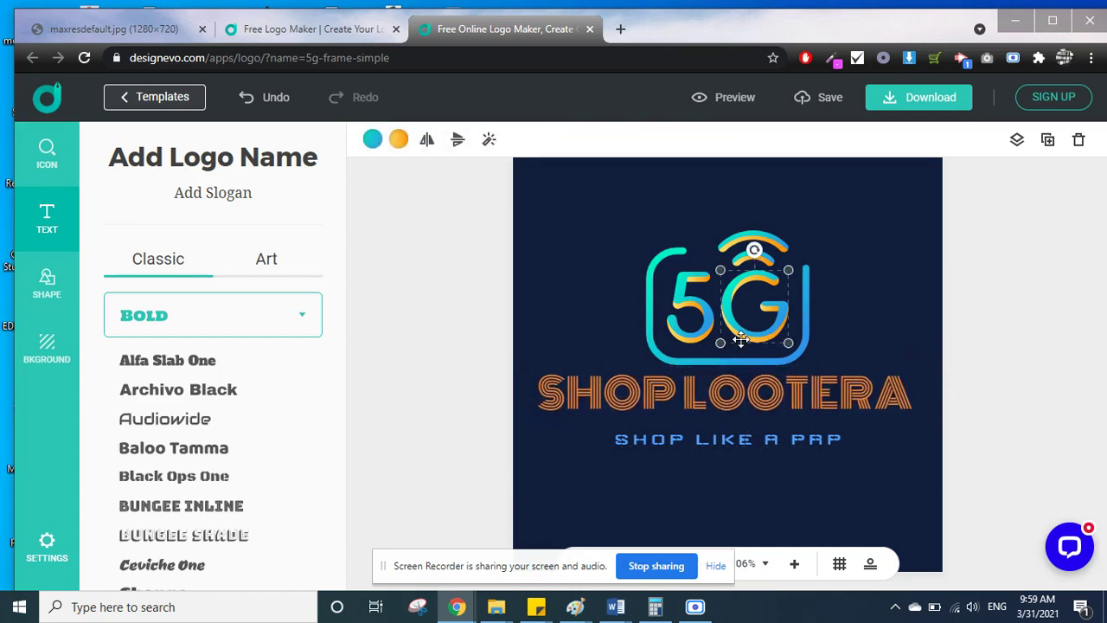
pyautogui.click(692, 315)
pyautogui.moveTo(809, 248)
pyautogui.mouseDown()
pyautogui.moveTo(788, 262)
pyautogui.moveTo(806, 249)
pyautogui.mouseUp()
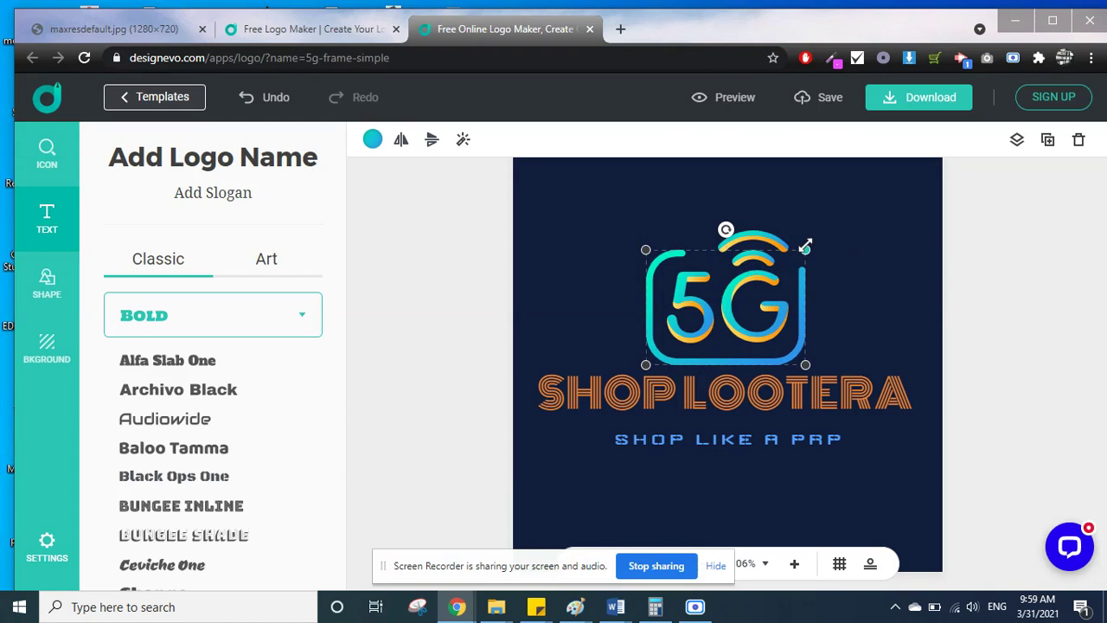
pyautogui.click(837, 298)
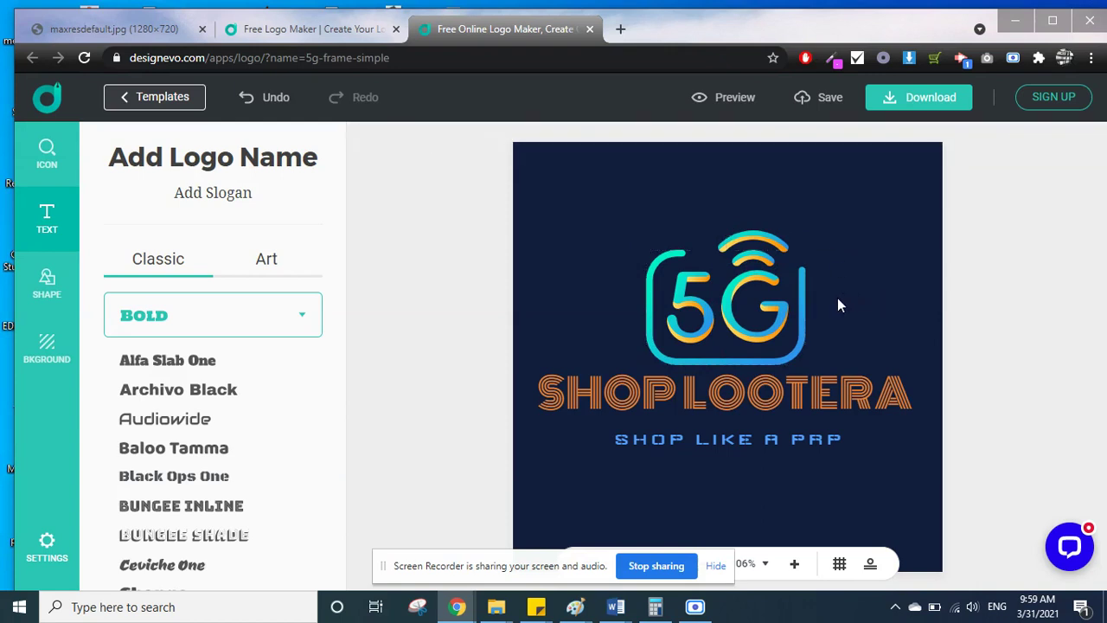
pyautogui.click(729, 99)
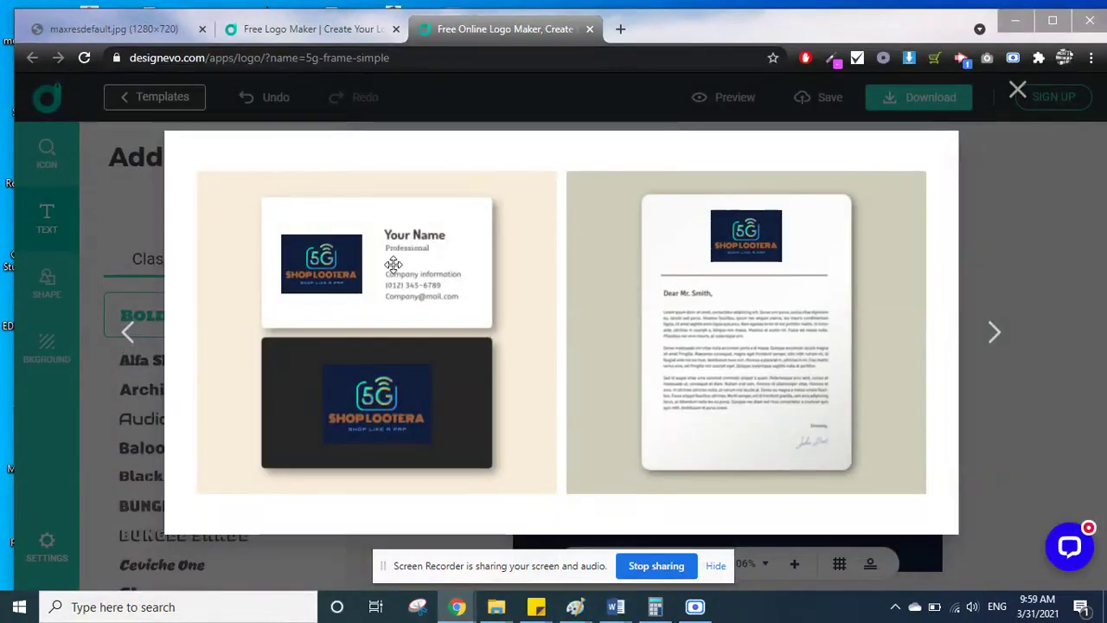
pyautogui.click(993, 349)
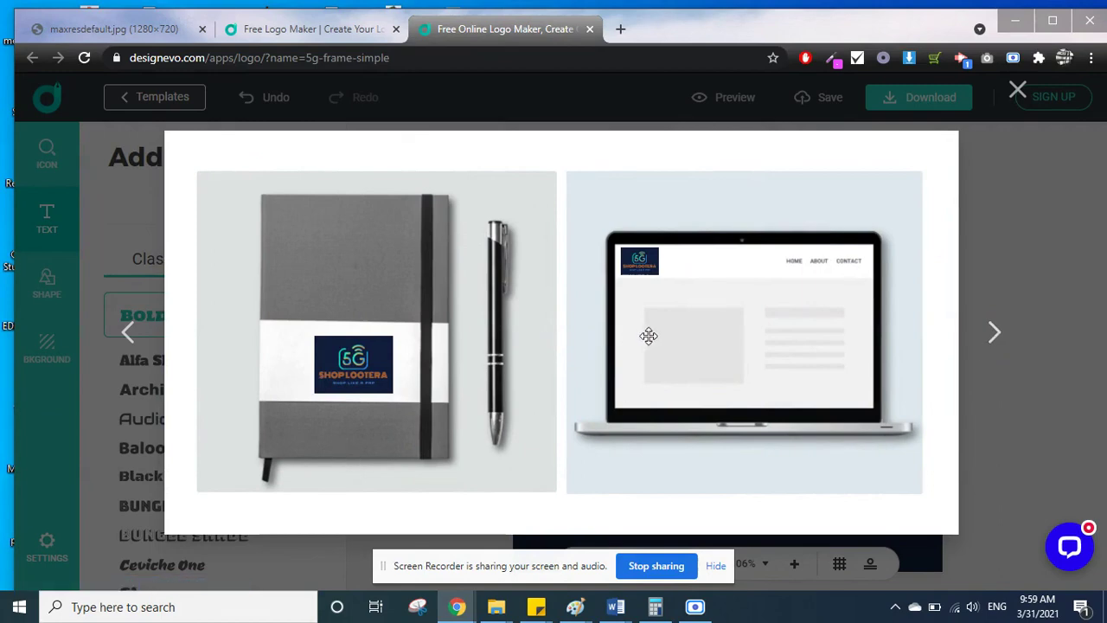
pyautogui.click(994, 339)
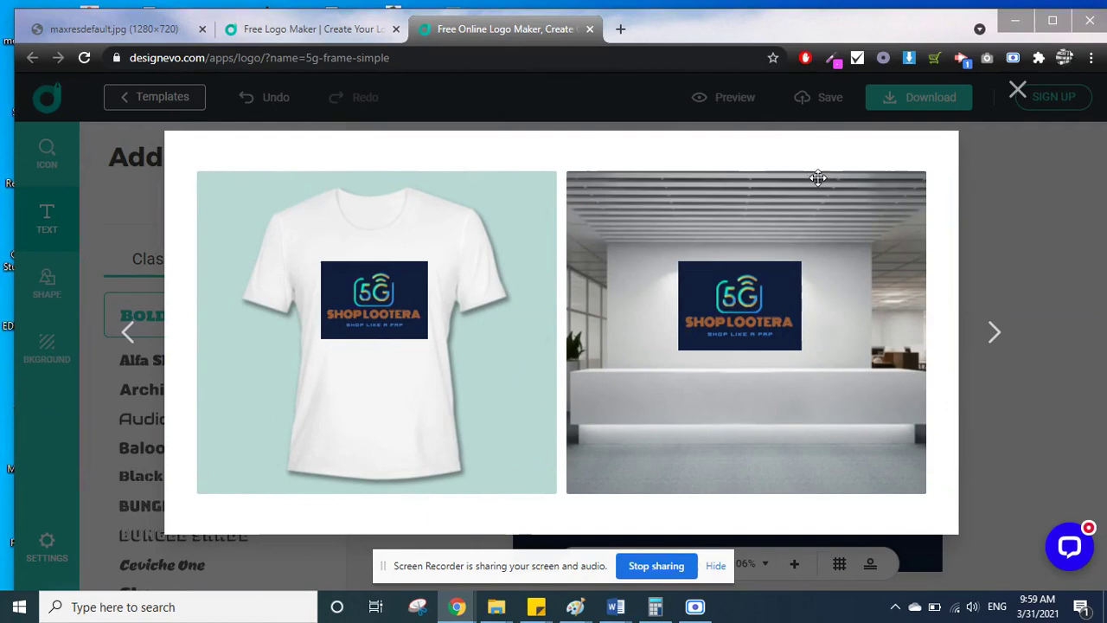
pyautogui.click(1018, 91)
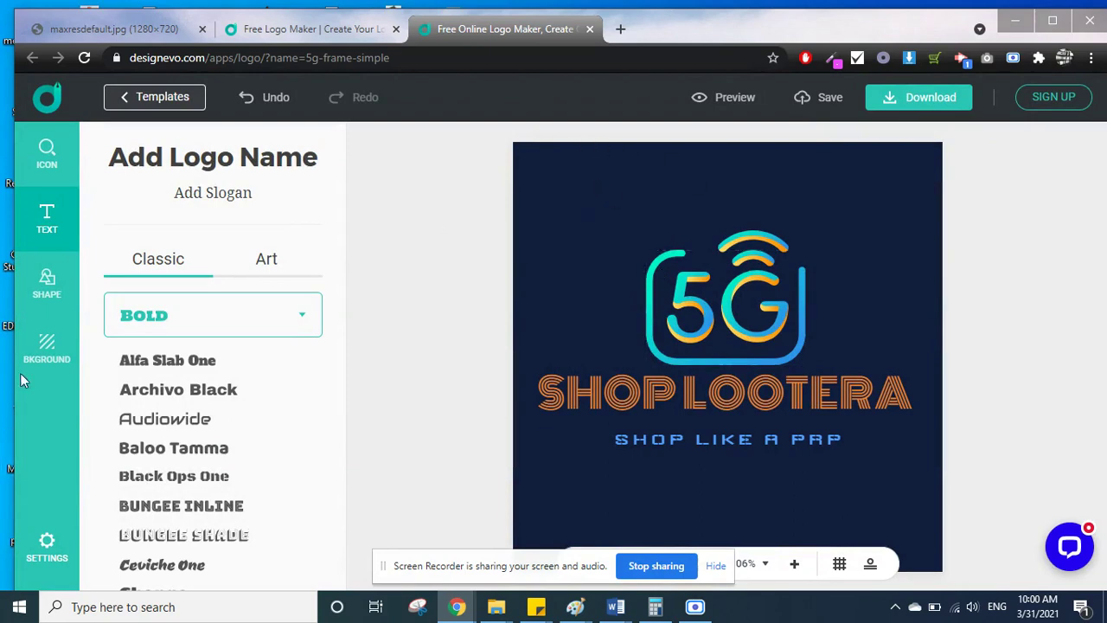
# Switch the logo background from navy to white and check it in the mockup preview.
pyautogui.click(52, 364)
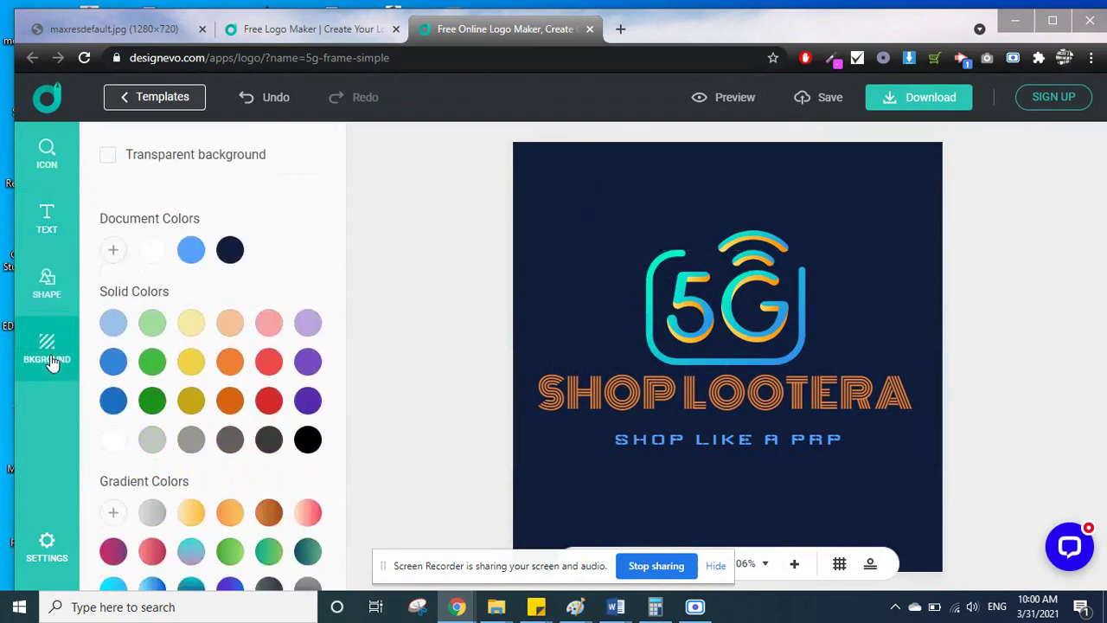
pyautogui.click(153, 251)
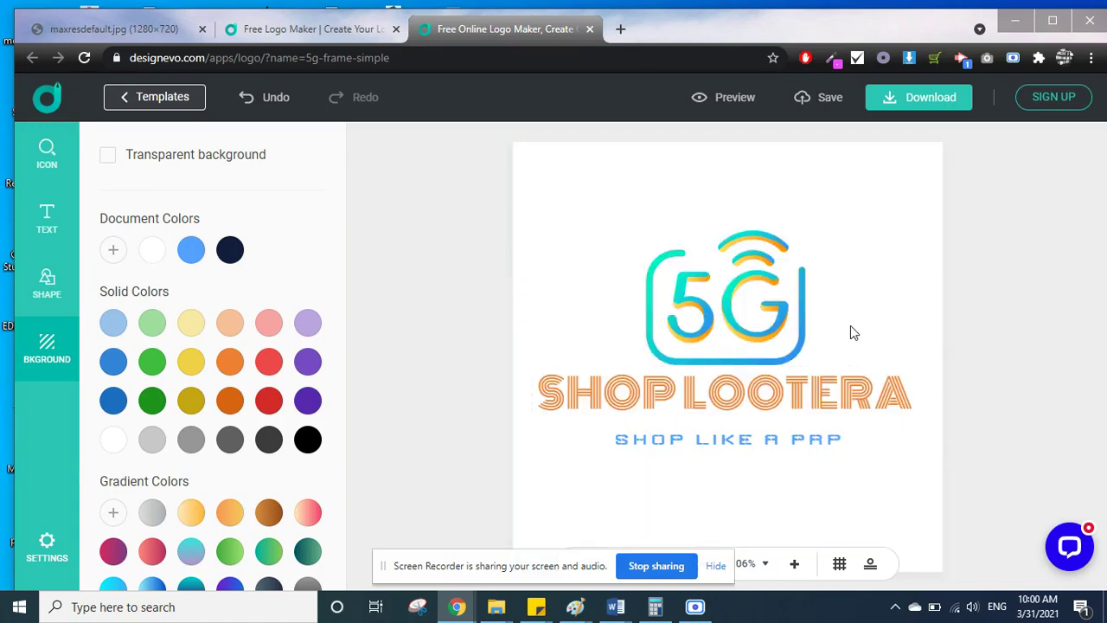
pyautogui.click(735, 102)
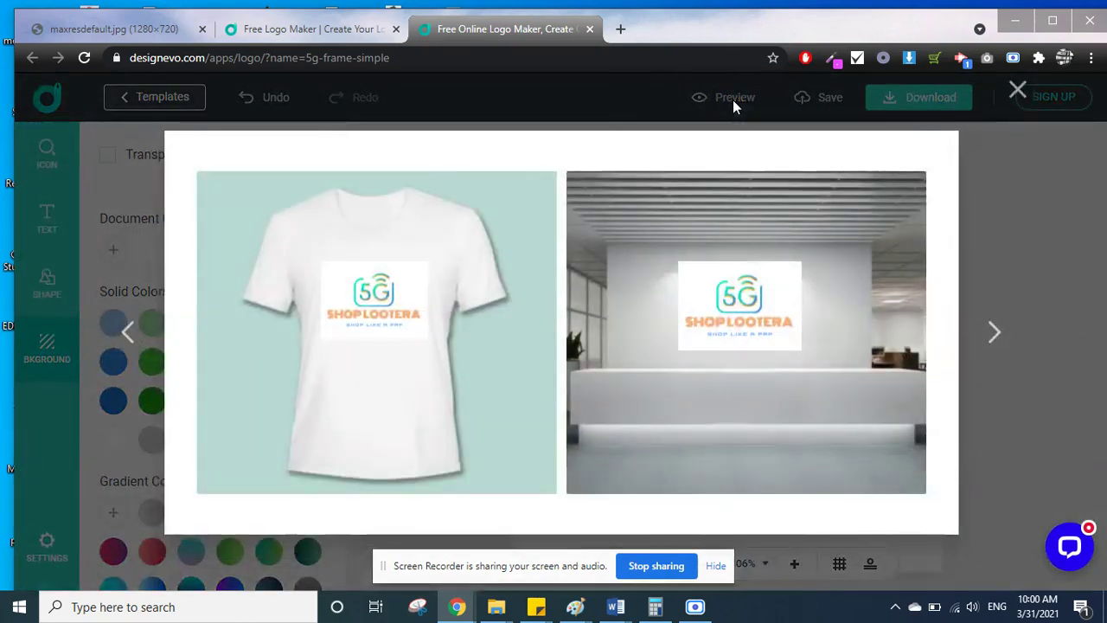
pyautogui.click(1019, 92)
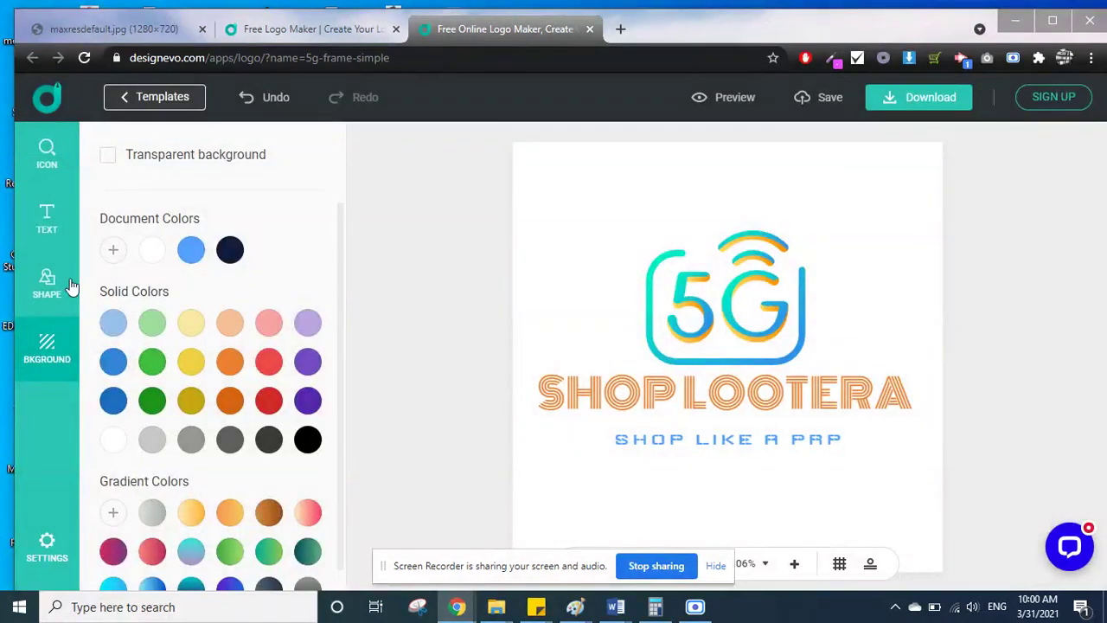
# Turn on the Transparent background option for the SHOP LOOTERA logo.
pyautogui.click(105, 158)
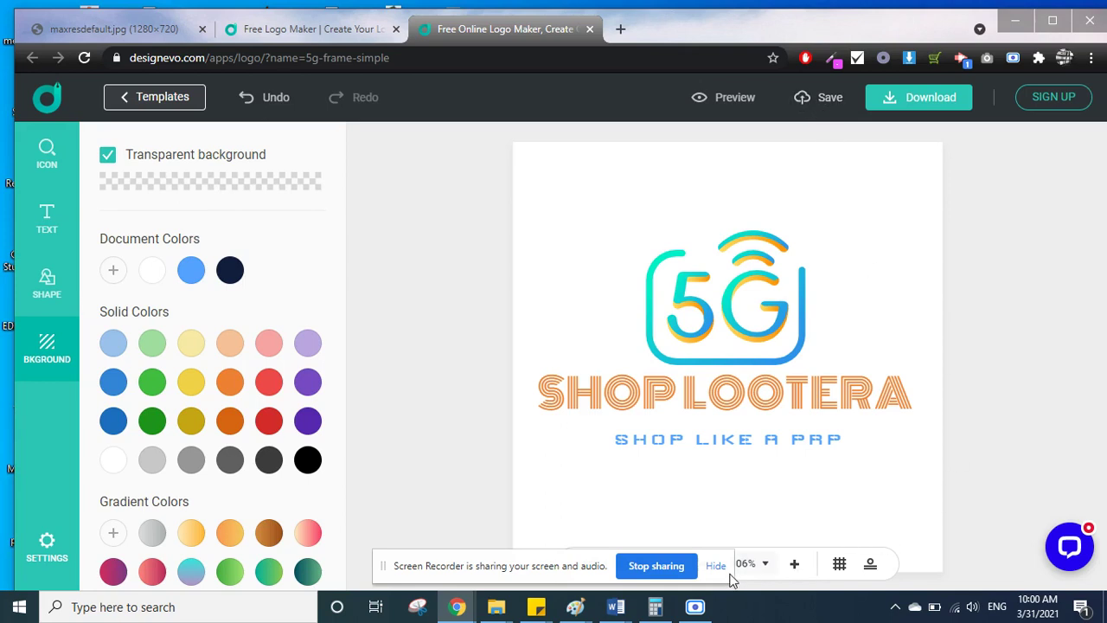
pyautogui.moveTo(540, 571); pyautogui.dragTo(554, 621)
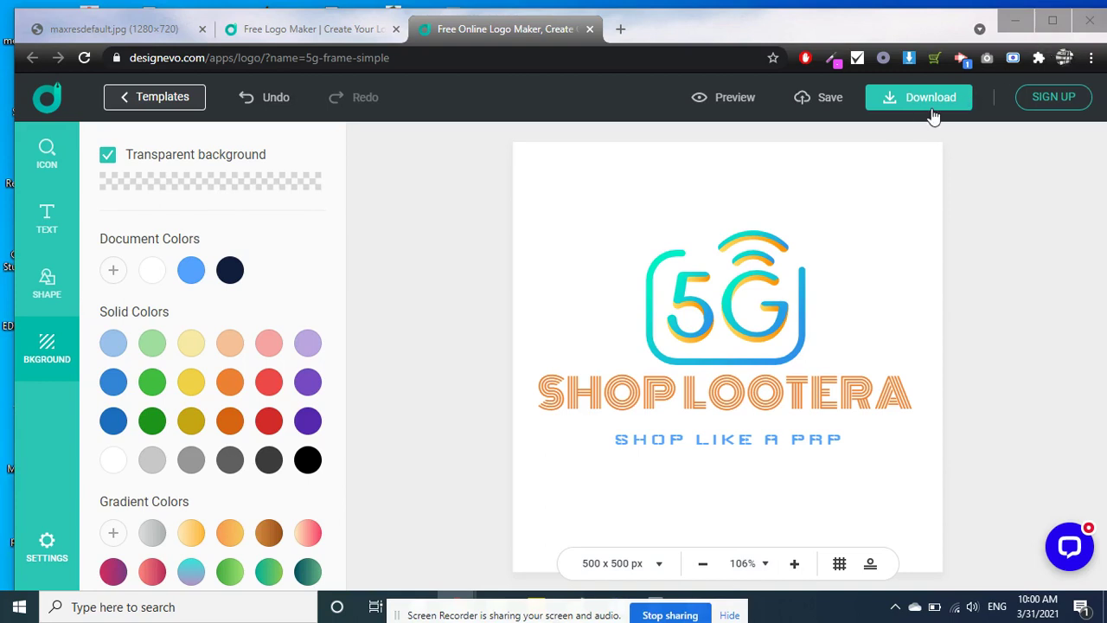